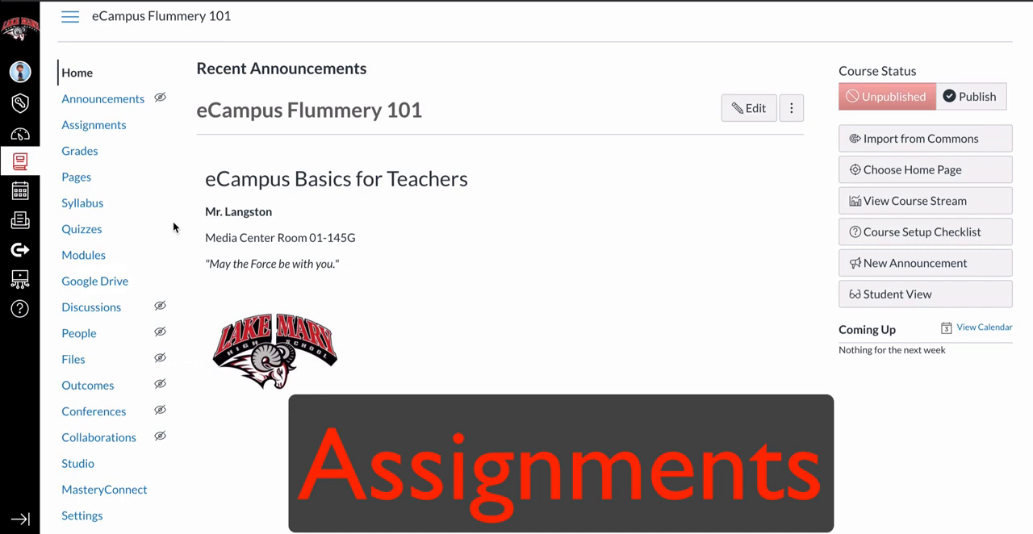
Create a new assignment in the course and name it Sample Assignment.
left_click(103, 128)
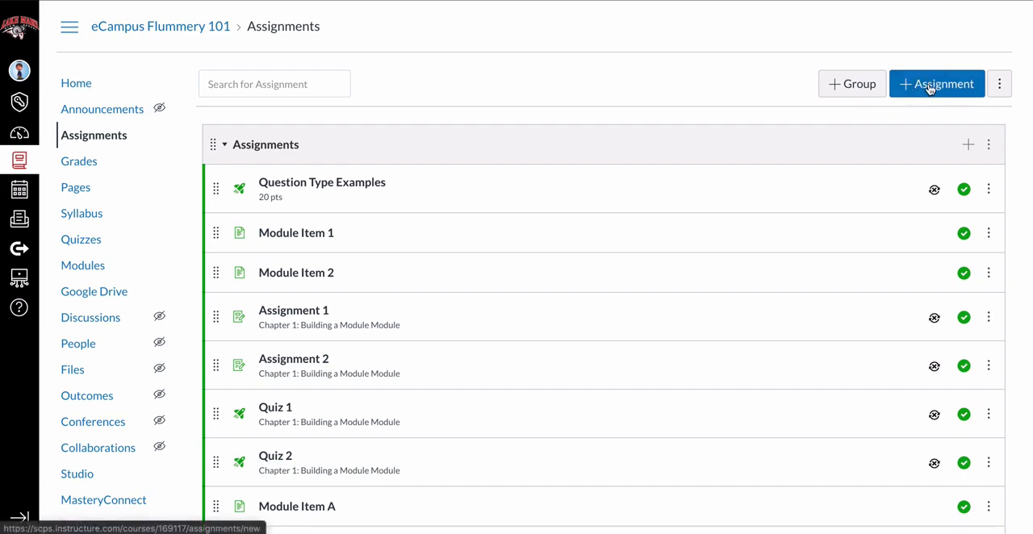
left_click(930, 90)
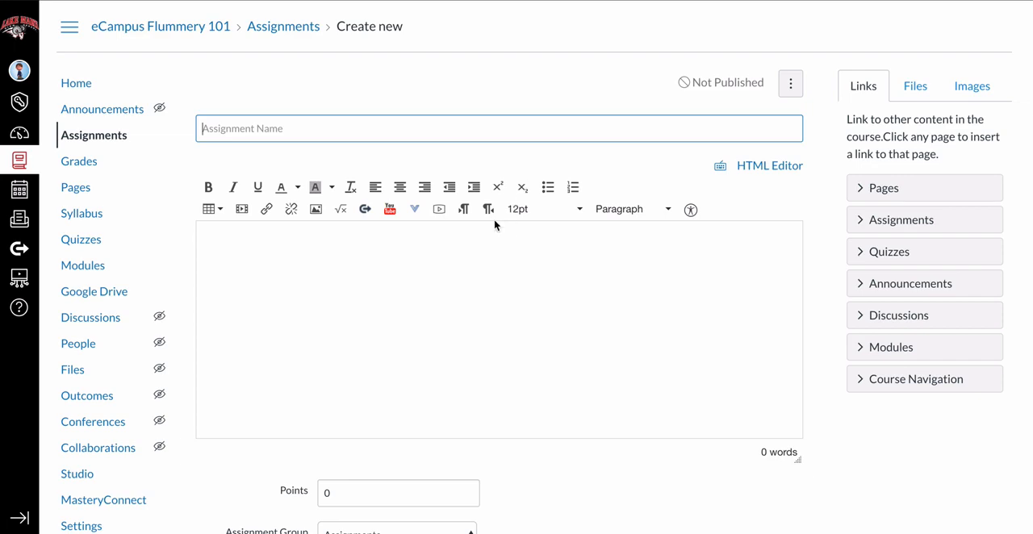
left_click(488, 235)
scroll(387, 265, "down", 1)
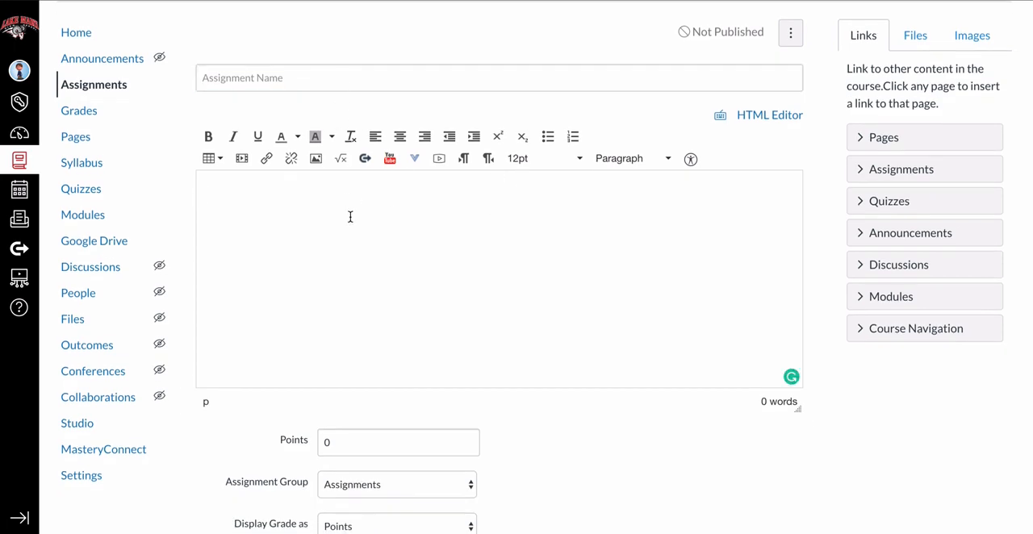
left_click(289, 80)
type("Sa")
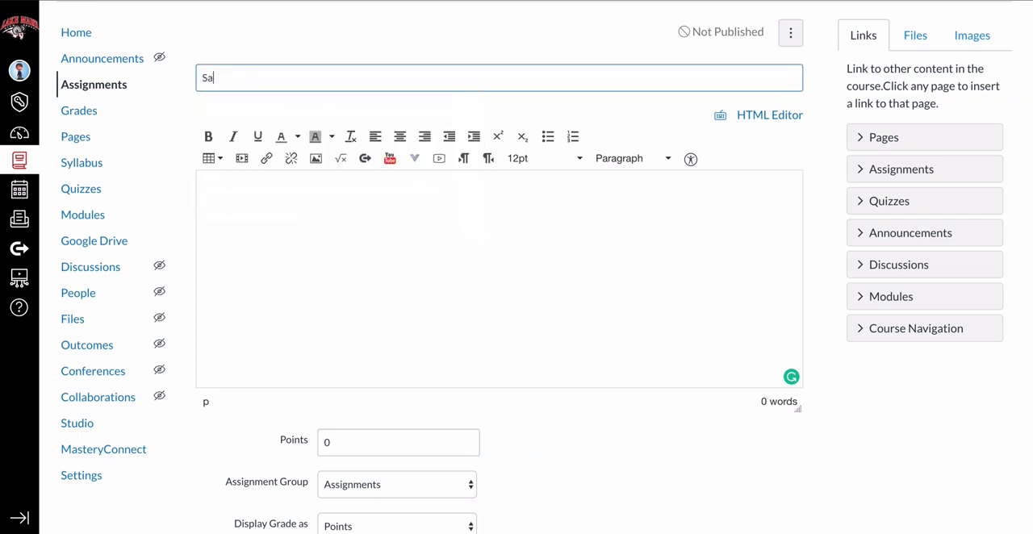
type("mple ")
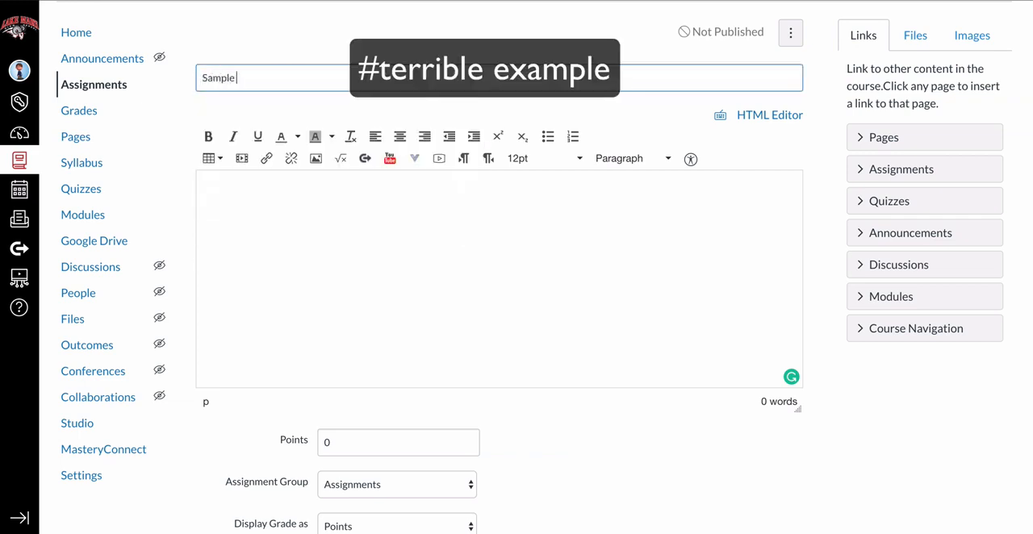
type("Assig")
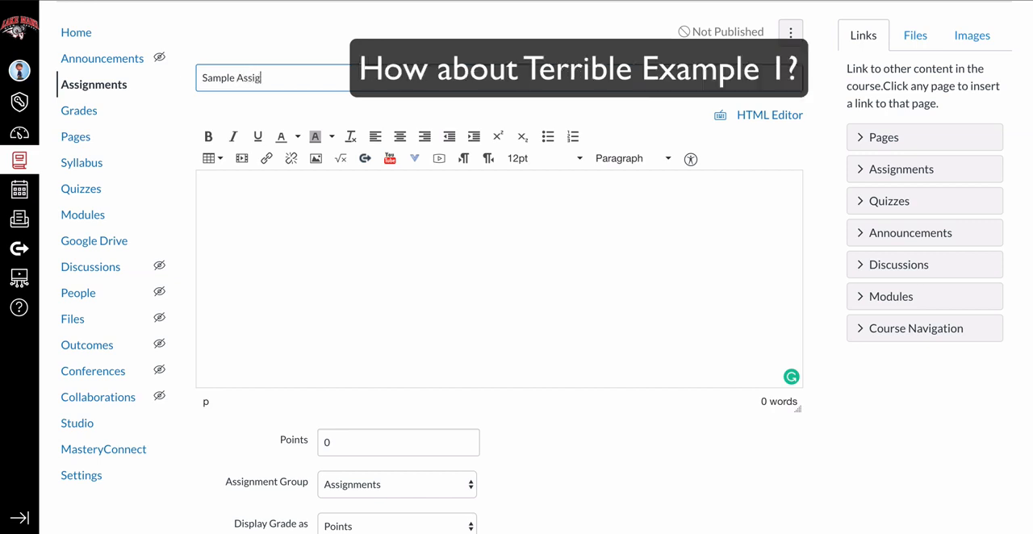
type("nment")
Keep the new assignment in the Assignments group and display its grade as Points.
left_click(266, 195)
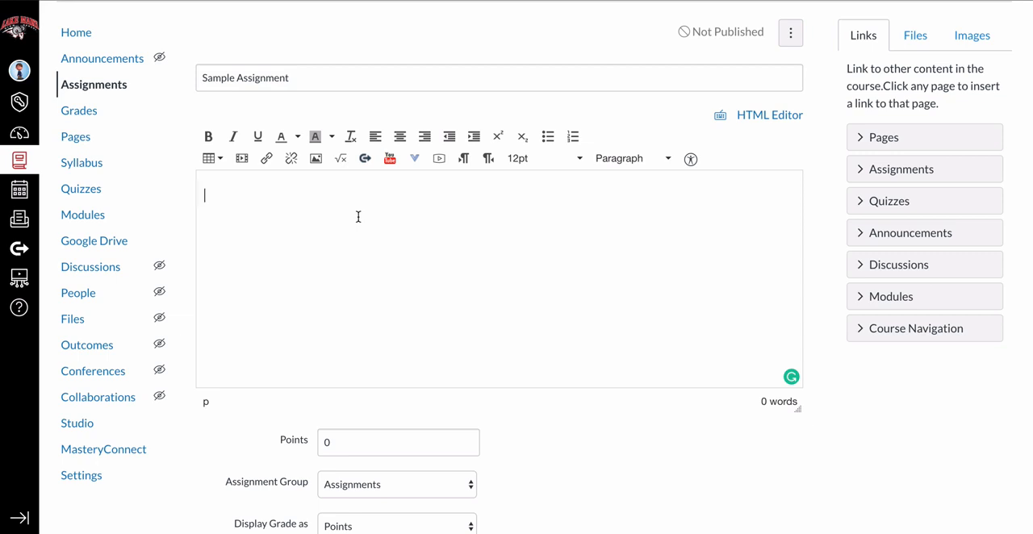
scroll(752, 318, "down", 2)
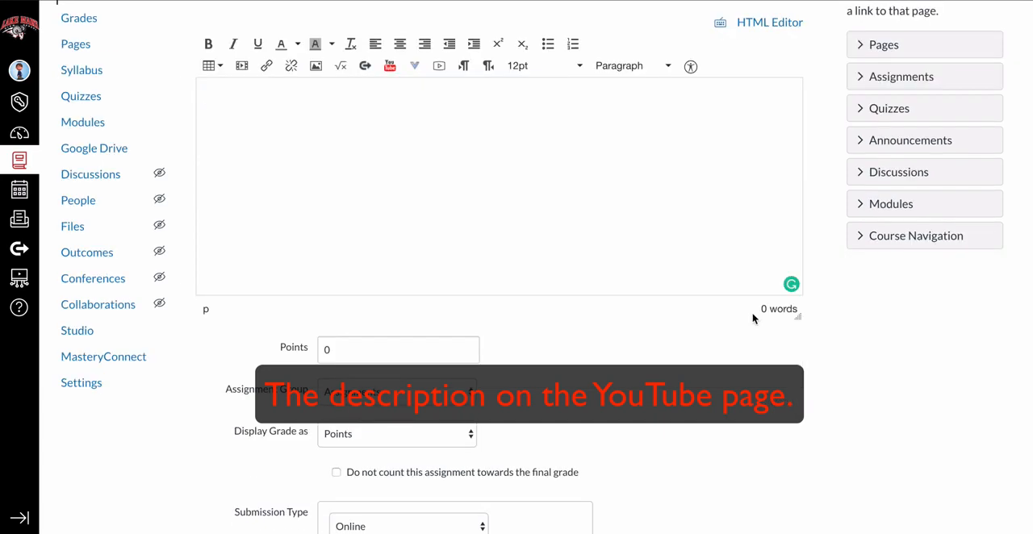
scroll(752, 318, "down", 2)
scroll(753, 318, "down", 1)
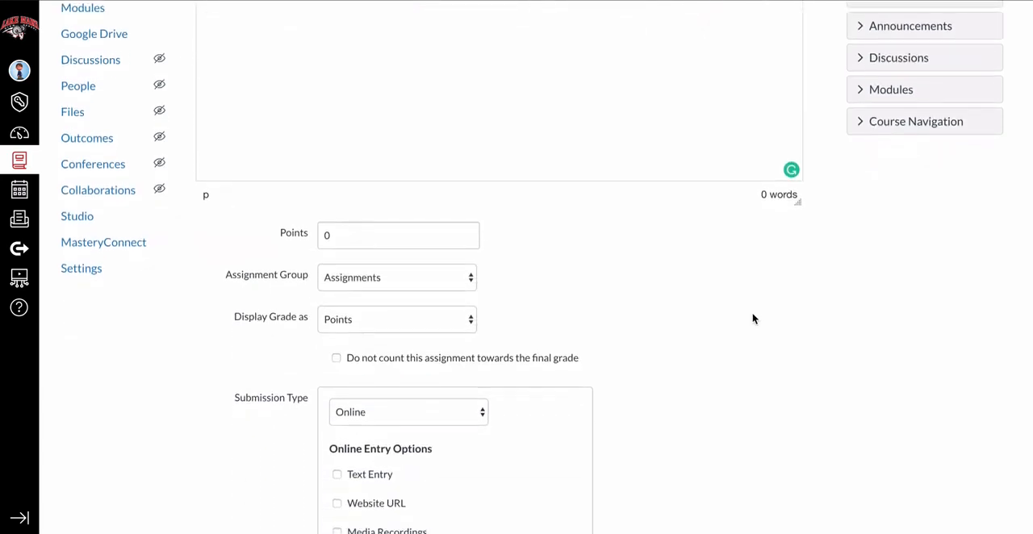
scroll(395, 80, "down", 4)
left_click(395, 79)
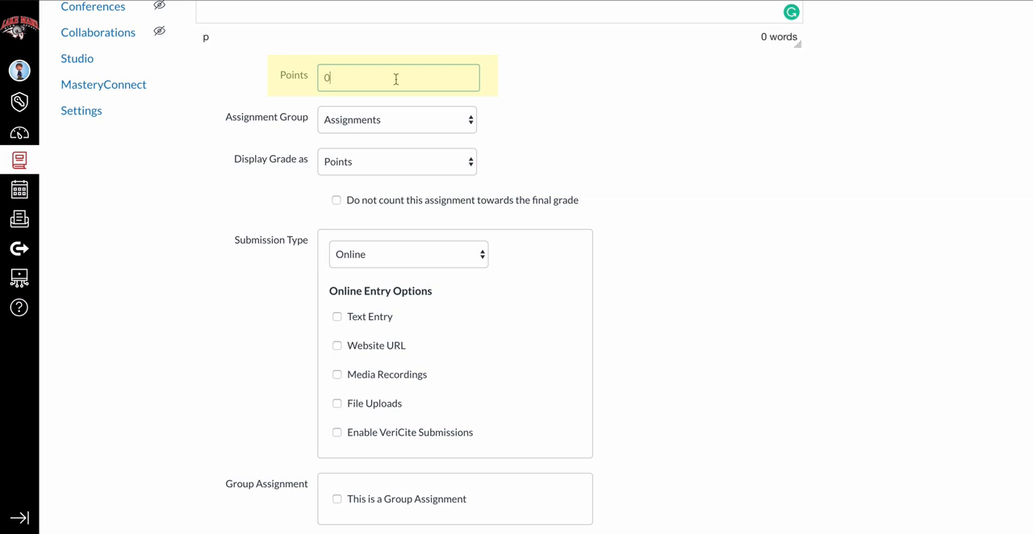
left_click(400, 120)
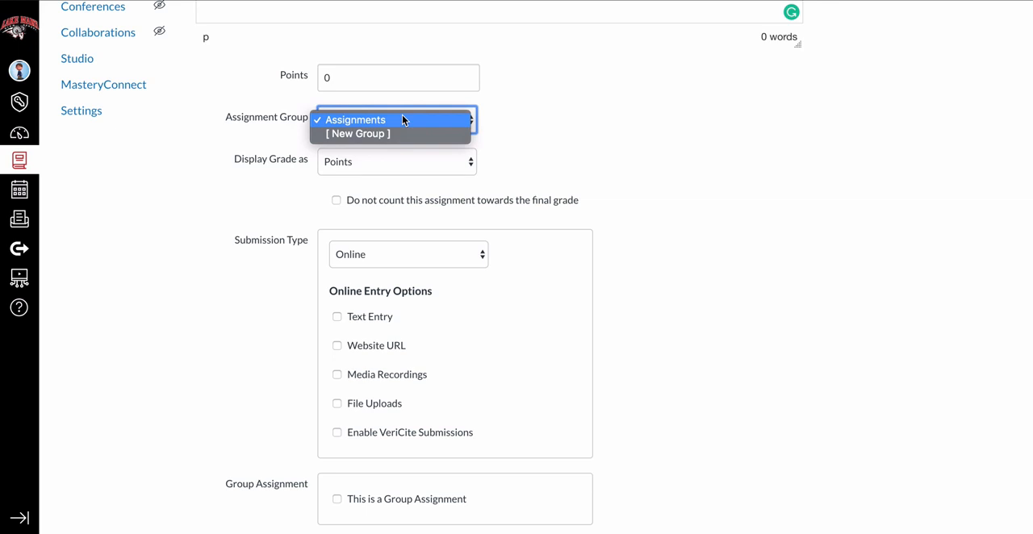
left_click(403, 118)
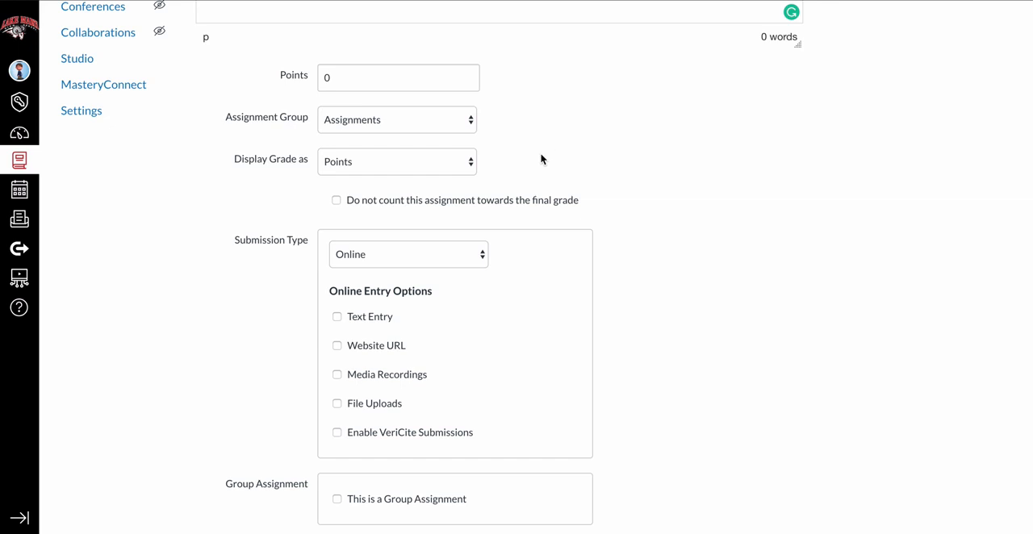
left_click(466, 166)
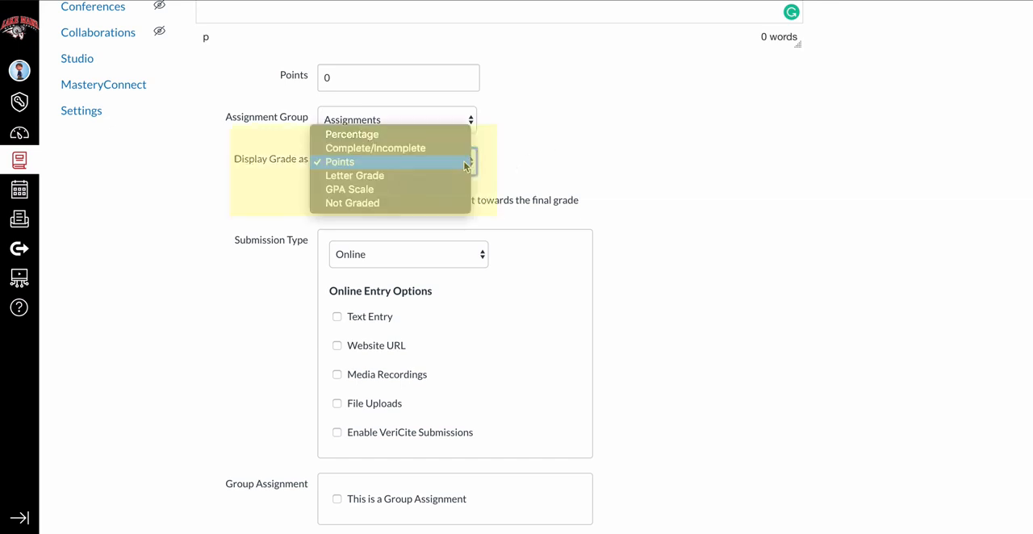
left_click(466, 161)
Include the assignment's grades in the Skyward sync and open the date picker for its due date.
scroll(626, 166, "down", 3)
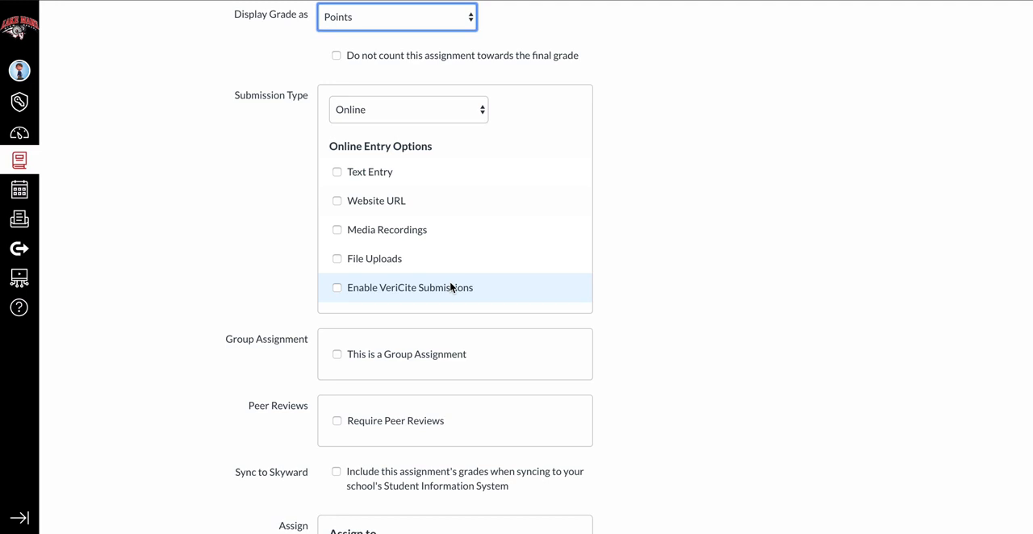
scroll(452, 287, "down", 4)
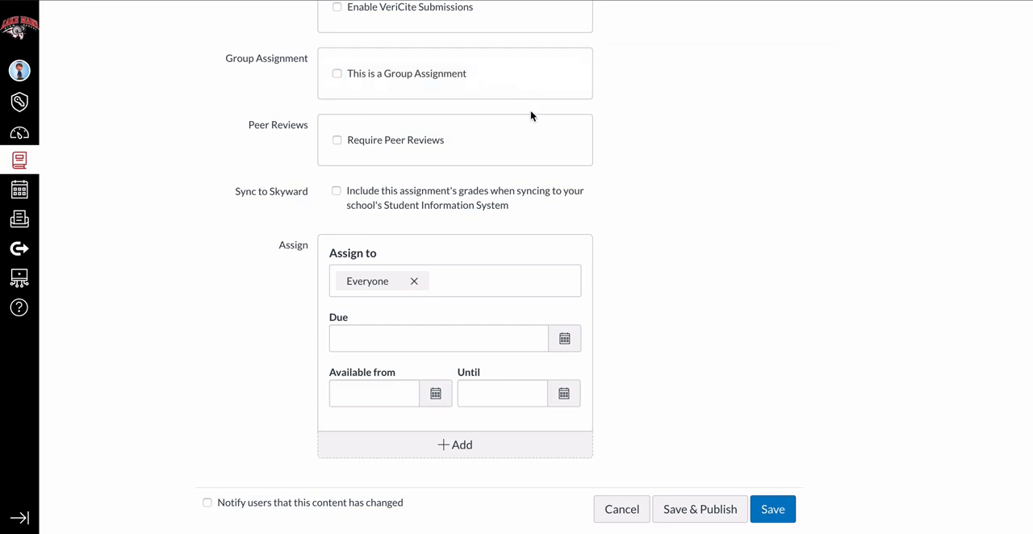
scroll(531, 116, "down", 1)
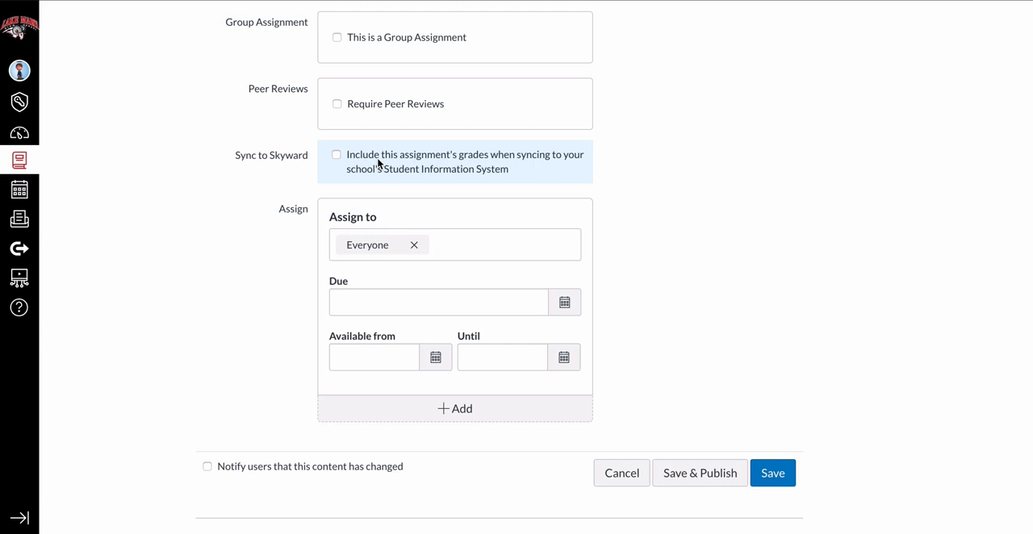
left_click(336, 156)
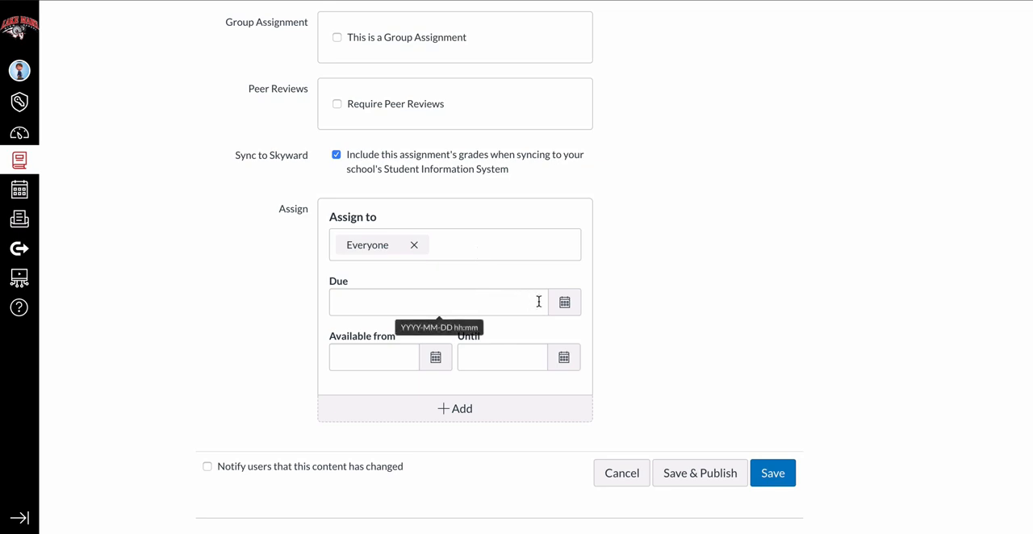
left_click(569, 304)
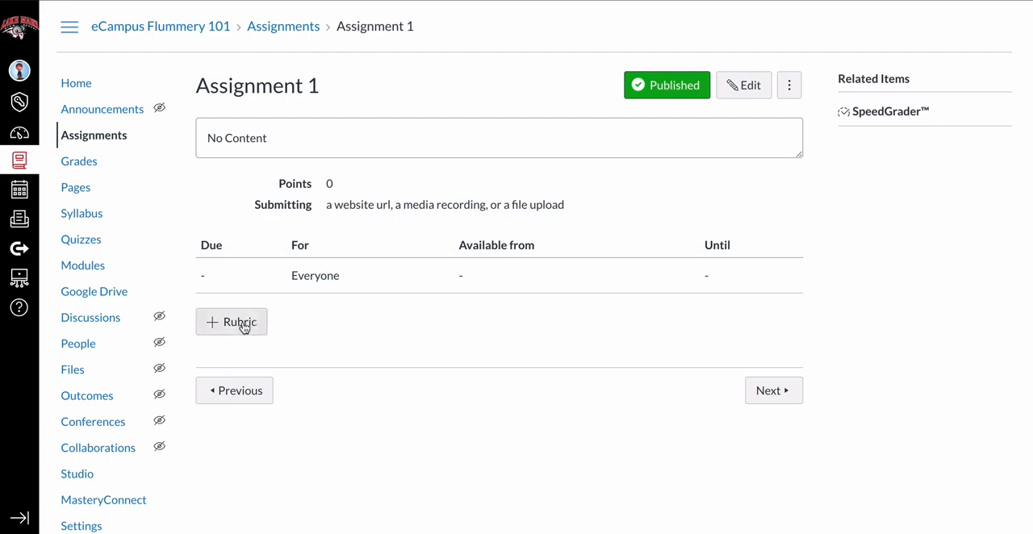
Start a new rubric for Assignment 1, keeping the title Some Rubric.
left_click(273, 323)
double_click(282, 180)
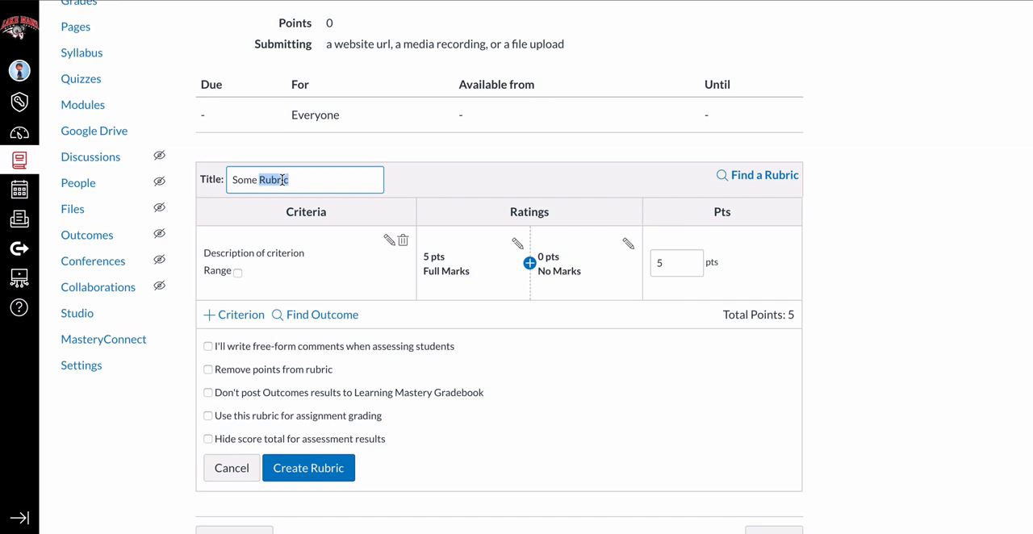
left_click(656, 179)
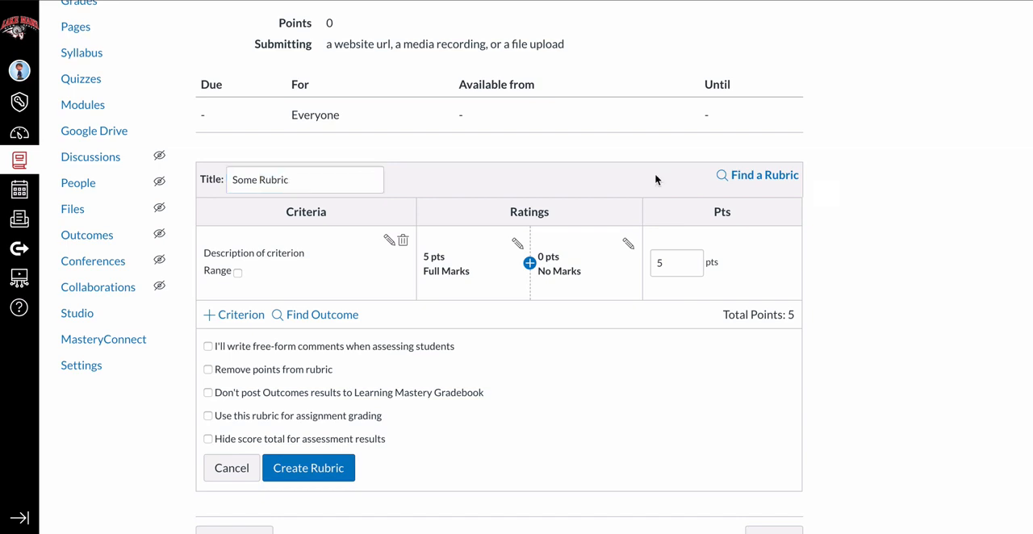
Browse the existing rubrics of other courses and preview the Create a Module rubric's criteria.
left_click(757, 179)
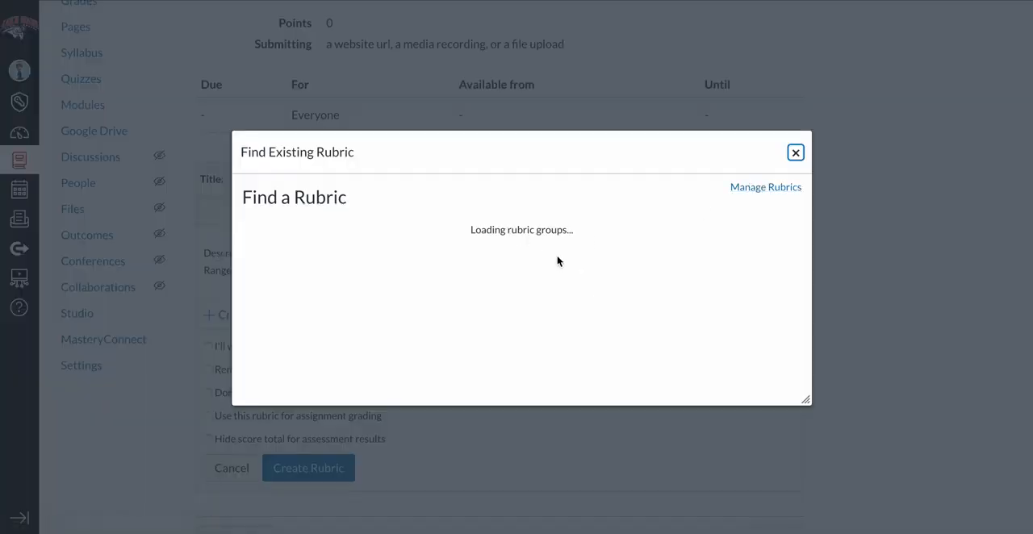
scroll(343, 250, "down", 5)
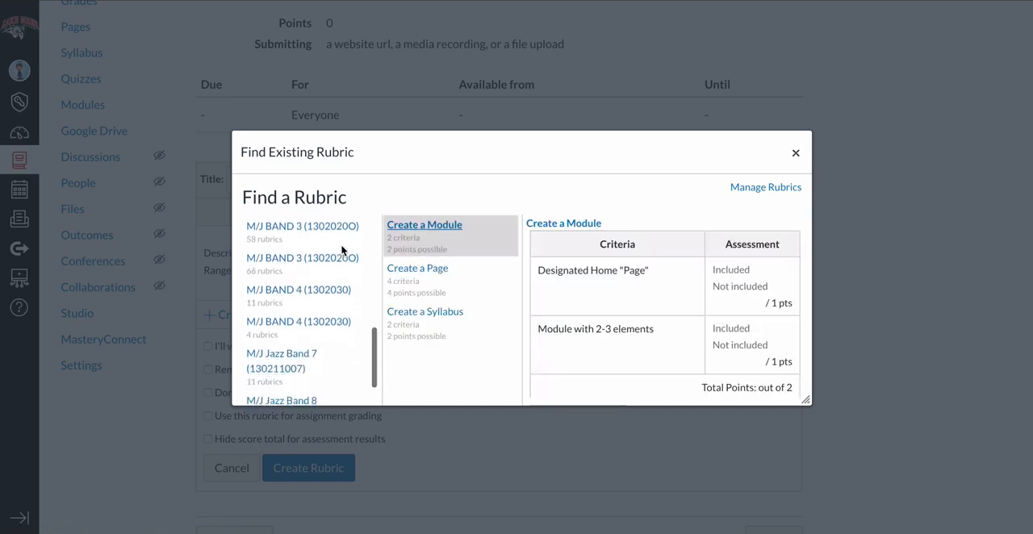
scroll(662, 307, "down", 3)
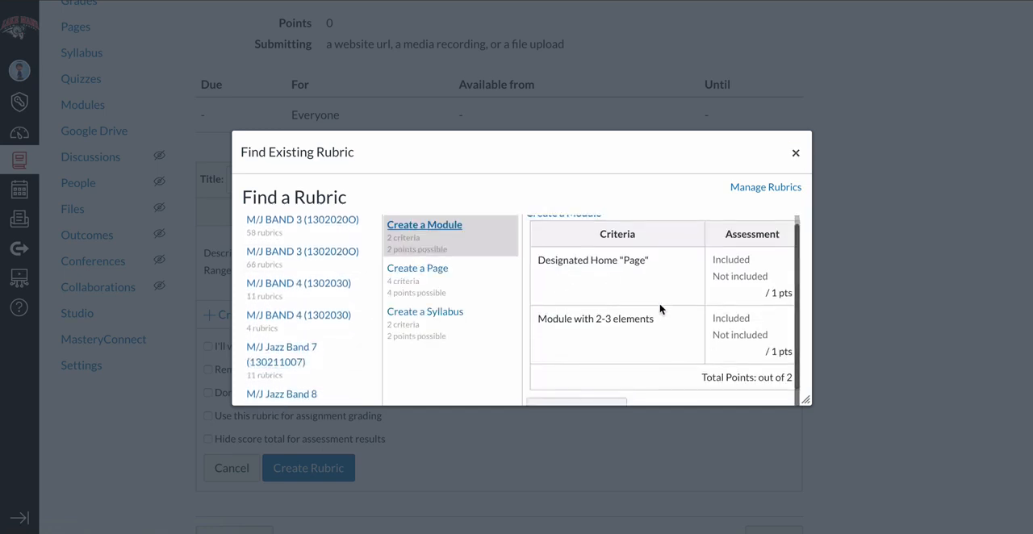
left_click(794, 153)
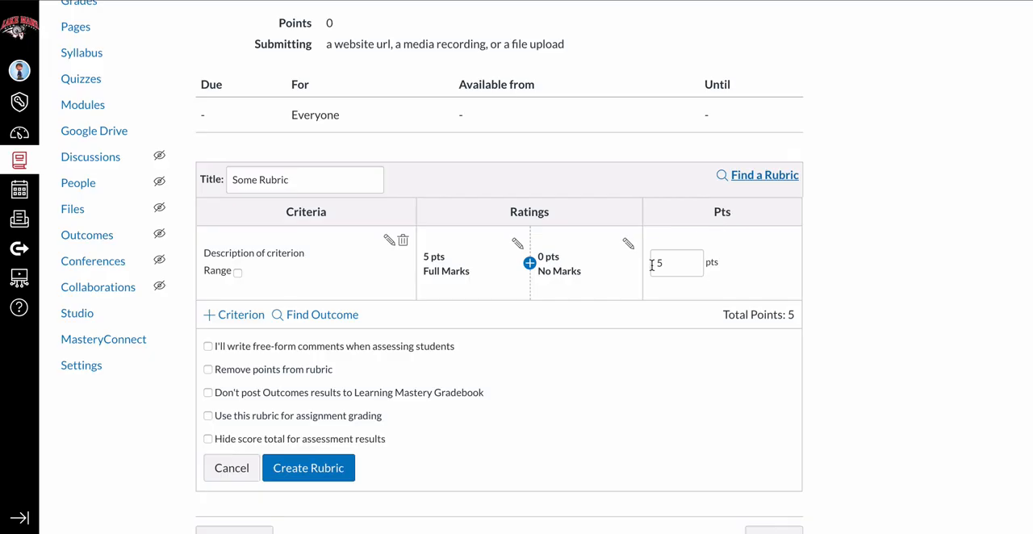
View the short and long description fields of the rubric's first criterion.
left_click(388, 242)
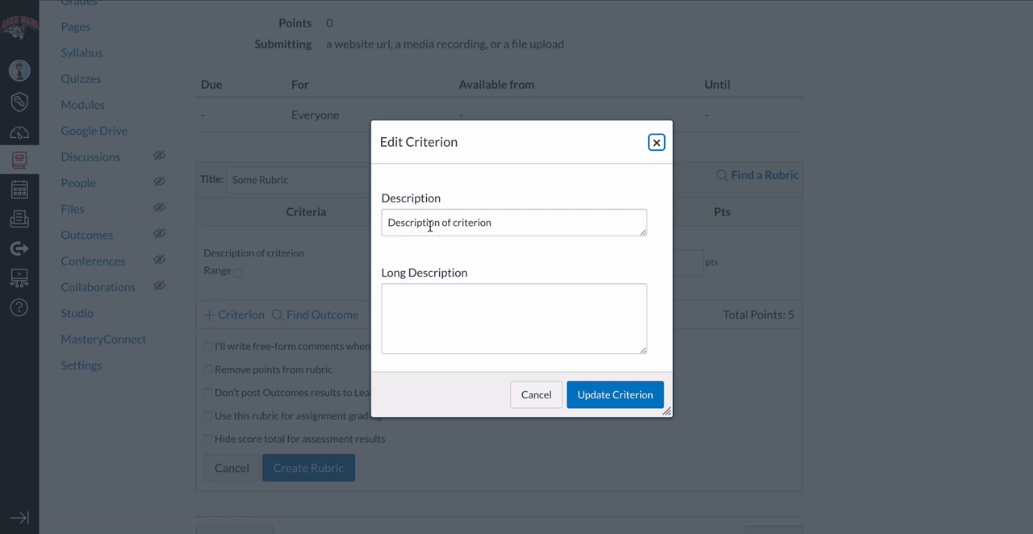
left_click(656, 142)
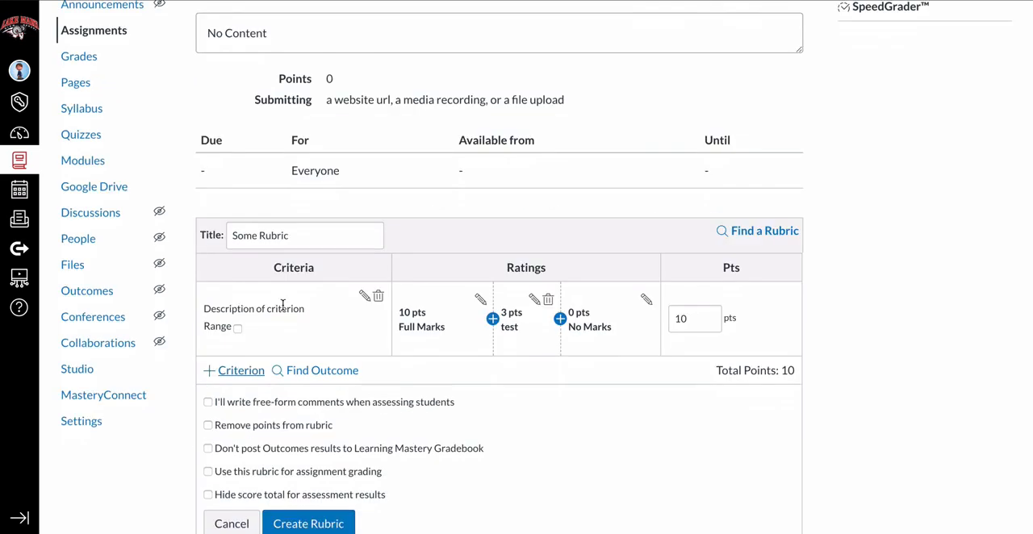
Add a second criterion to the rubric by duplicating the first, described as "Description of criterion 2".
scroll(290, 307, "down", 1)
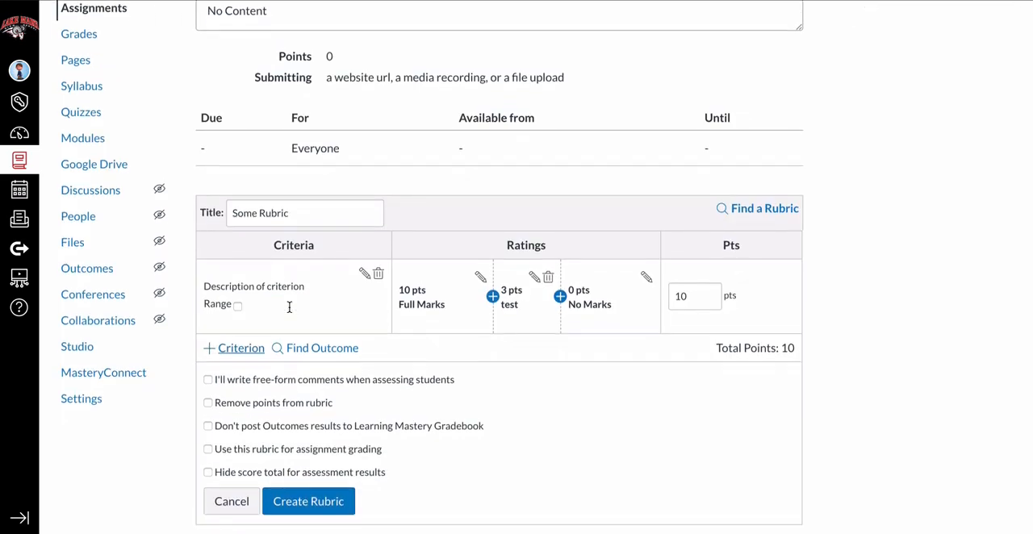
left_click(249, 352)
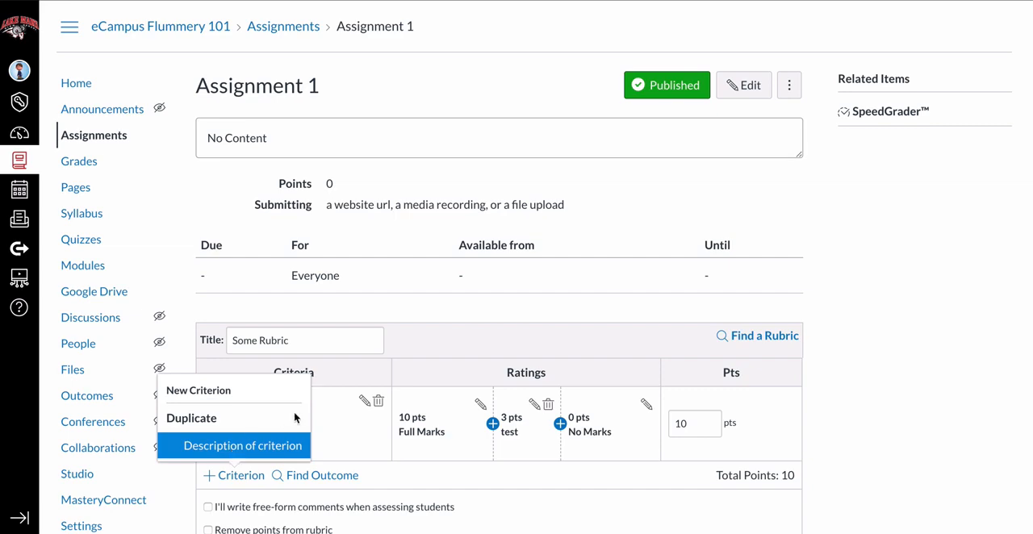
left_click(374, 369)
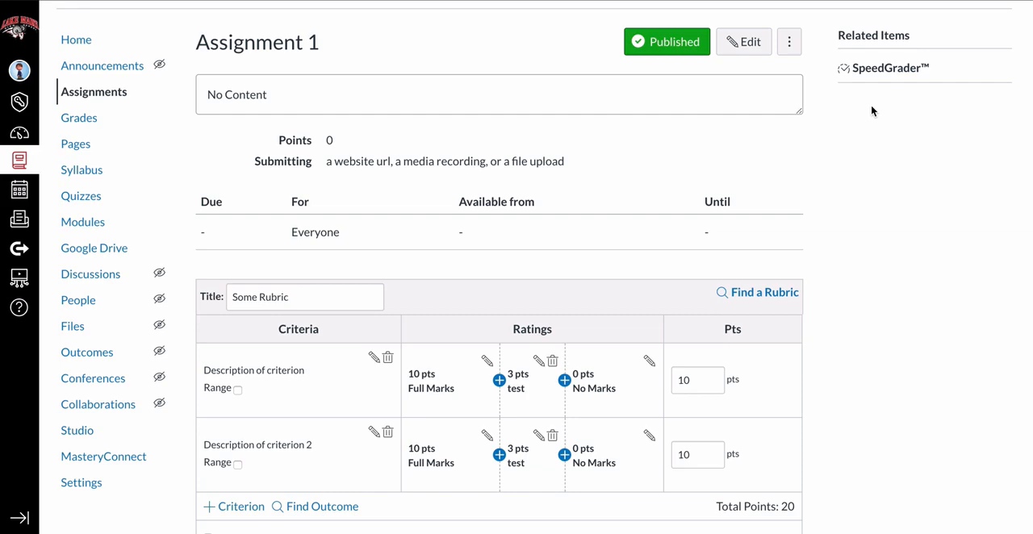
Open SpeedGrader and look through the student list with each student's grading status.
left_click(885, 68)
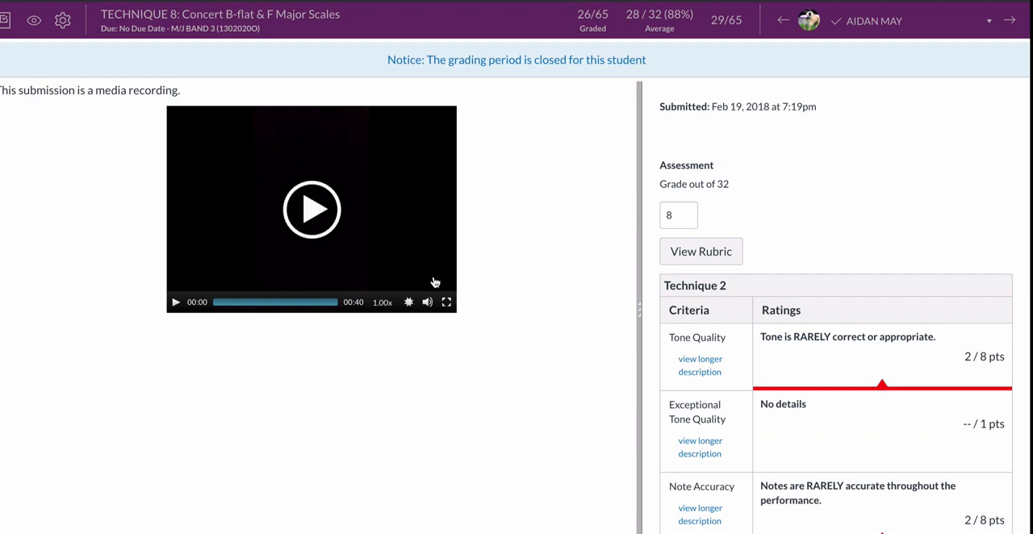
mouse_move(436, 299)
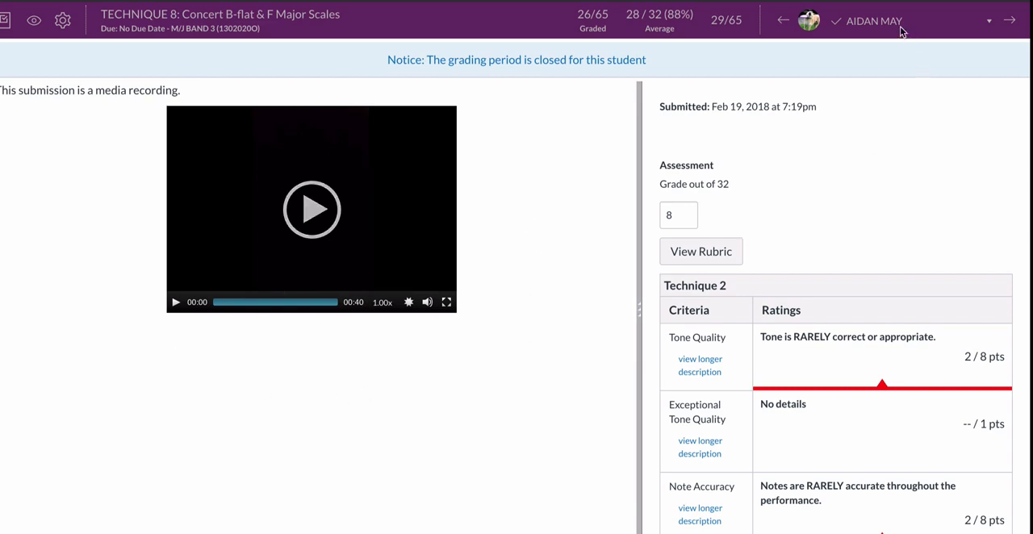
left_click(993, 22)
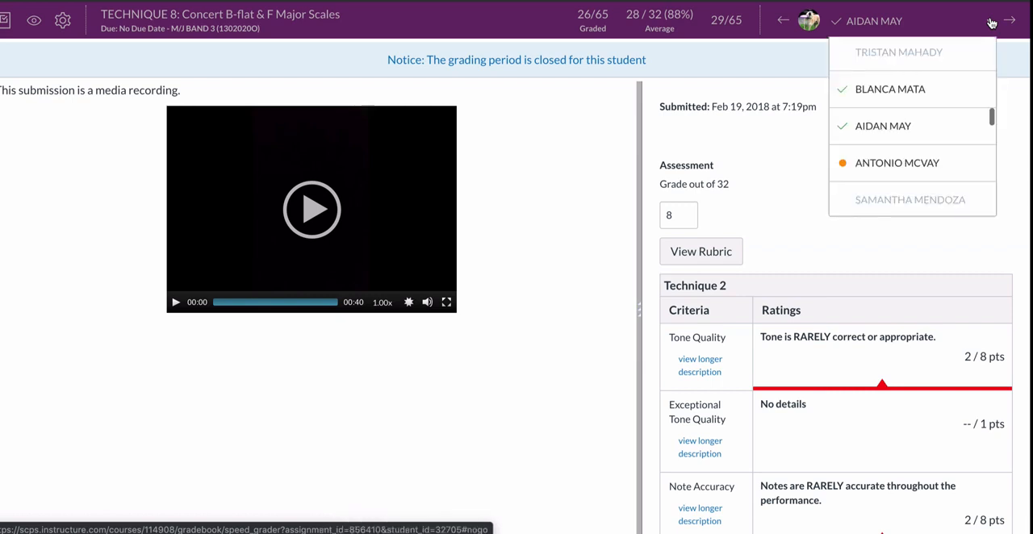
scroll(937, 111, "down", 3)
scroll(937, 110, "up", 4)
scroll(937, 111, "down", 1)
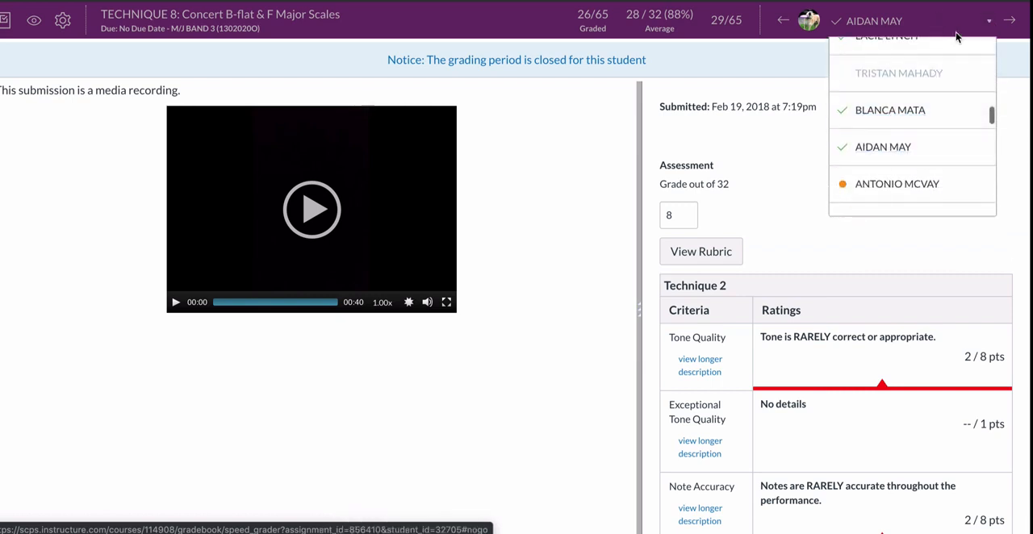
Step through neighbouring students' submissions for the TECHNIQUE 8 assignment to examine their grades and rubrics.
left_click(1011, 22)
left_click(1010, 22)
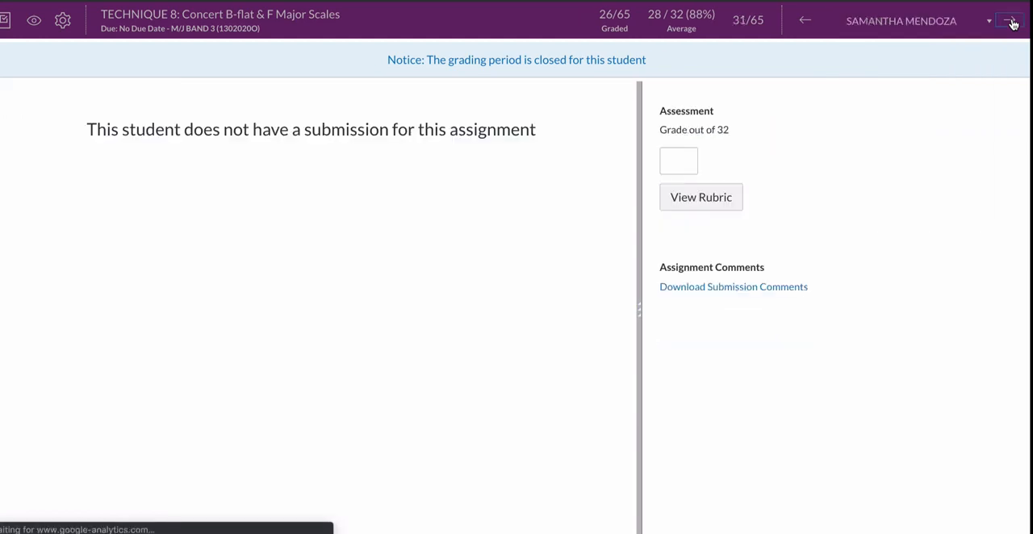
left_click(1010, 22)
left_click(1011, 22)
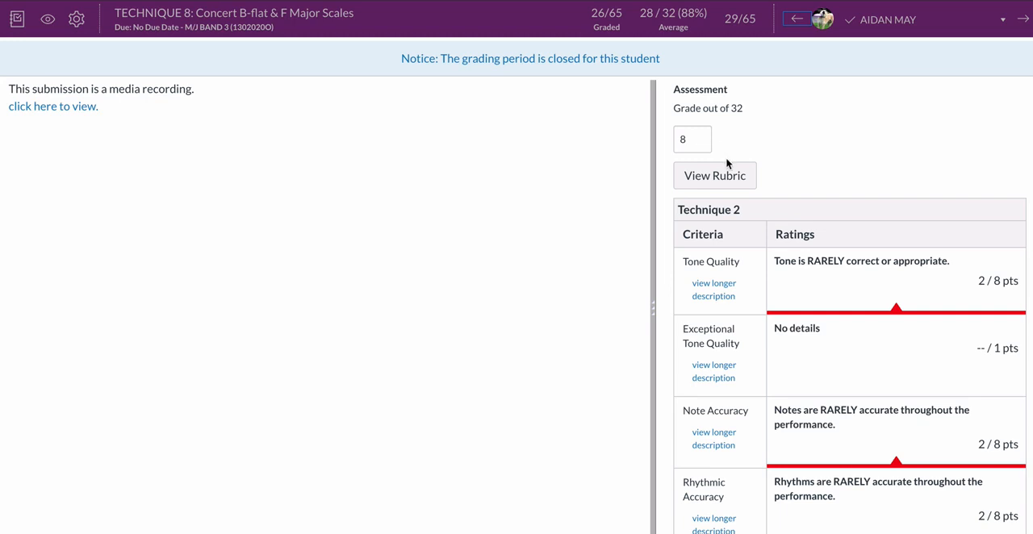
Open the student's full Technique 2 grading rubric and widen the grading pane to show all rating columns and points.
scroll(730, 161, "down", 1)
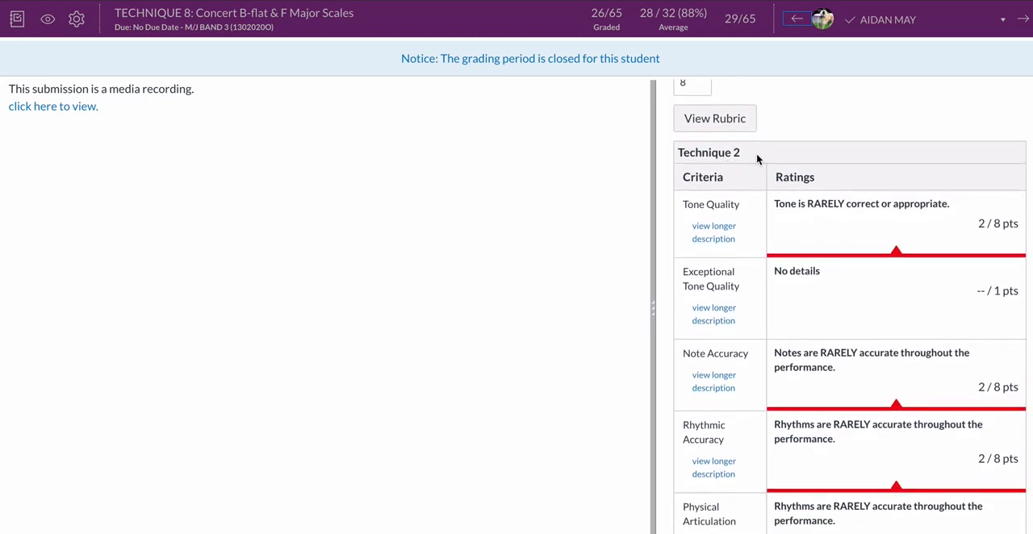
scroll(757, 157, "up", 1)
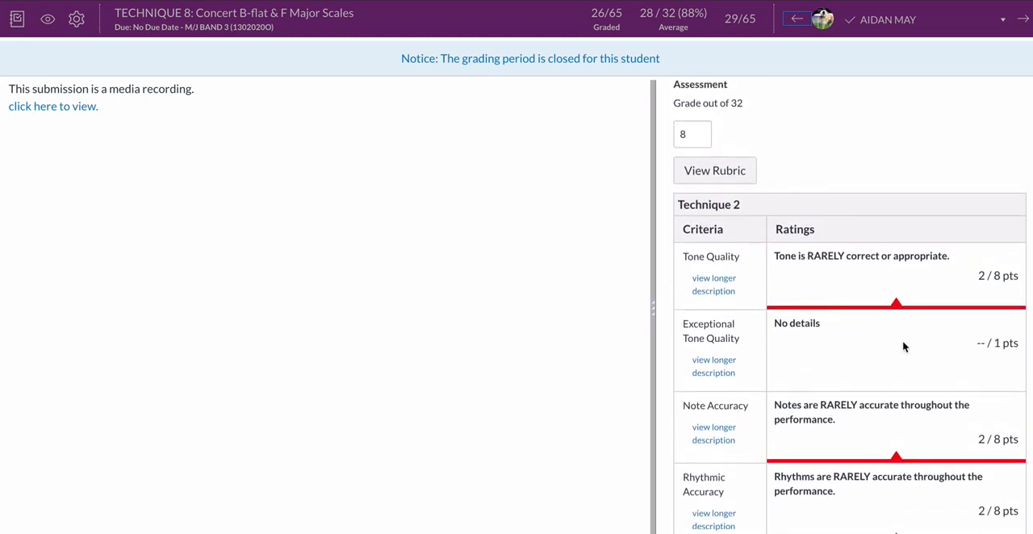
left_click(721, 171)
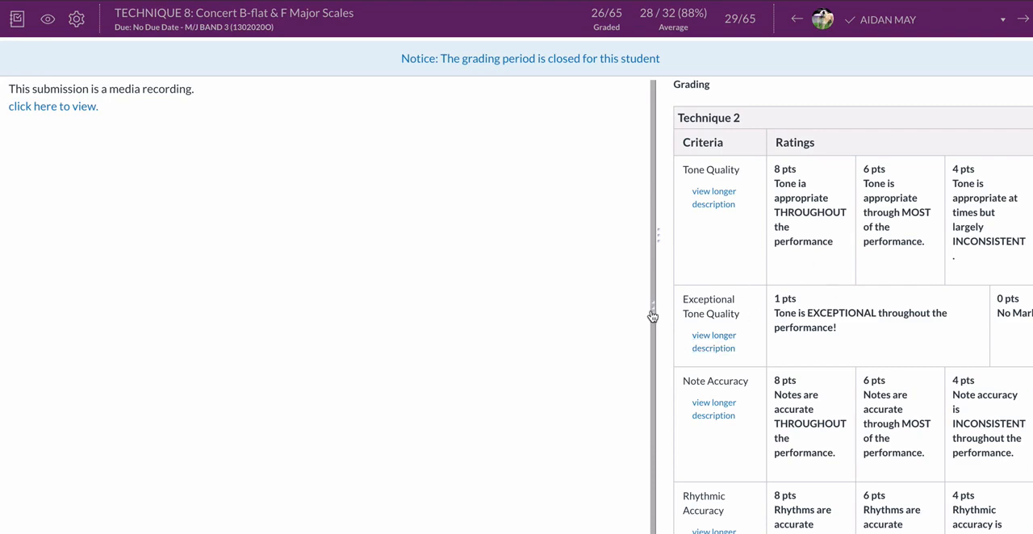
left_click_drag(653, 316, 376, 311)
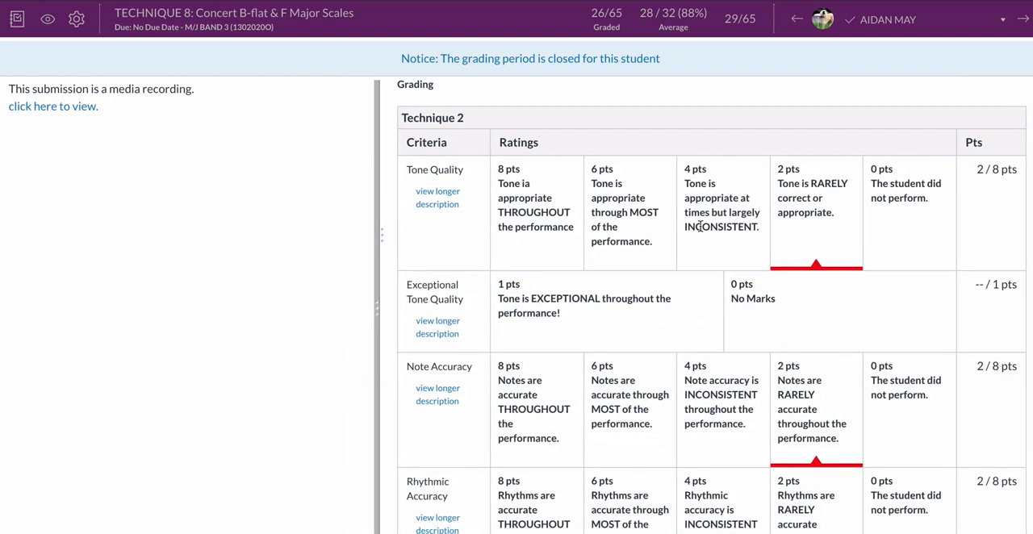
Examine the ratings selected for each criterion in the Technique 2 rubric, from Tone Quality to Exceptional Physical Articulation.
scroll(700, 227, "down", 1)
scroll(700, 227, "down", 1)
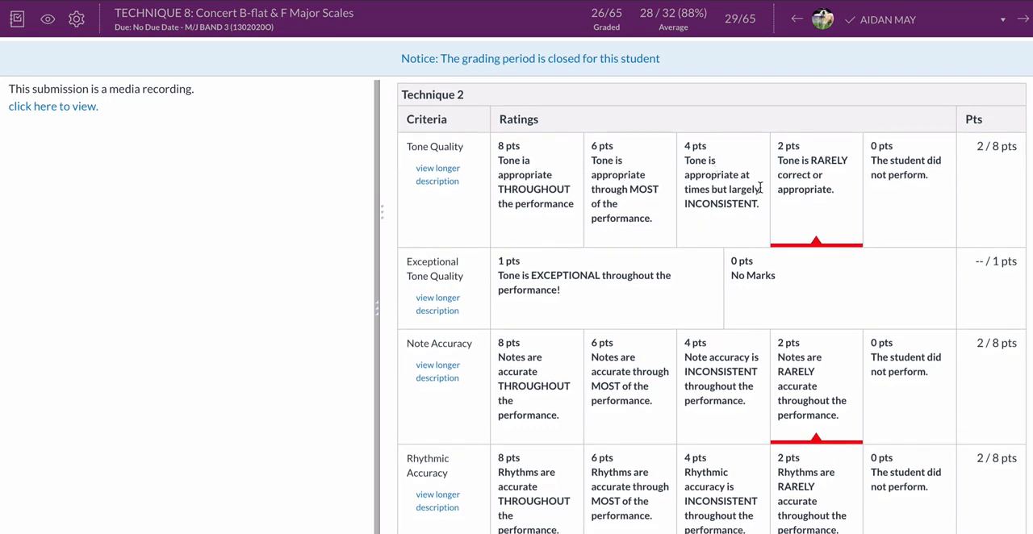
scroll(695, 192, "down", 2)
scroll(694, 191, "up", 1)
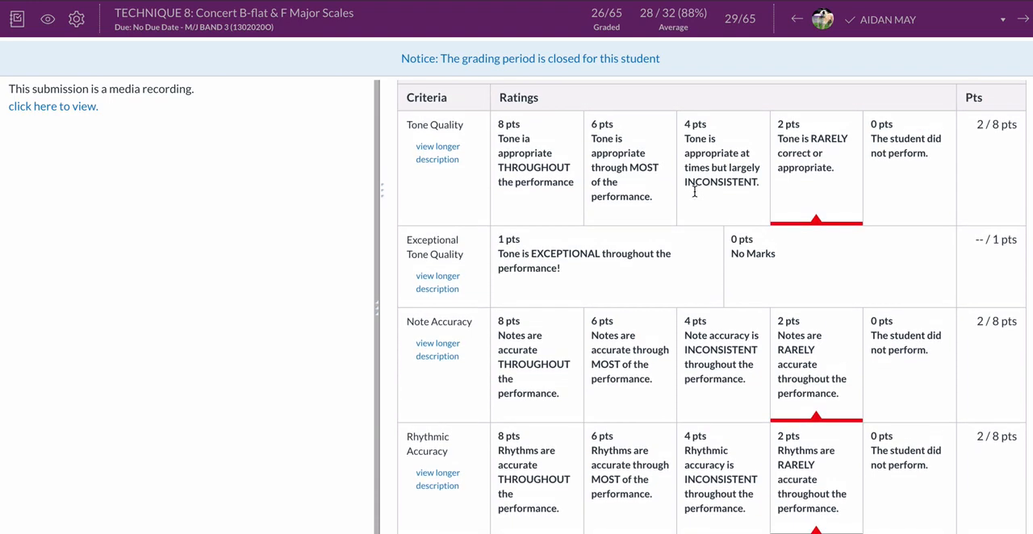
scroll(698, 194, "down", 1)
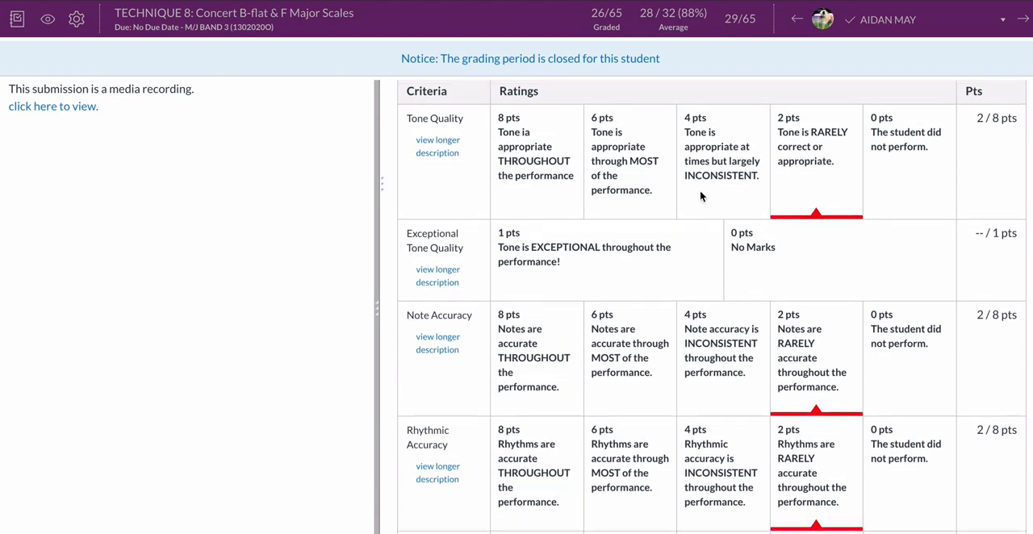
scroll(812, 188, "down", 1)
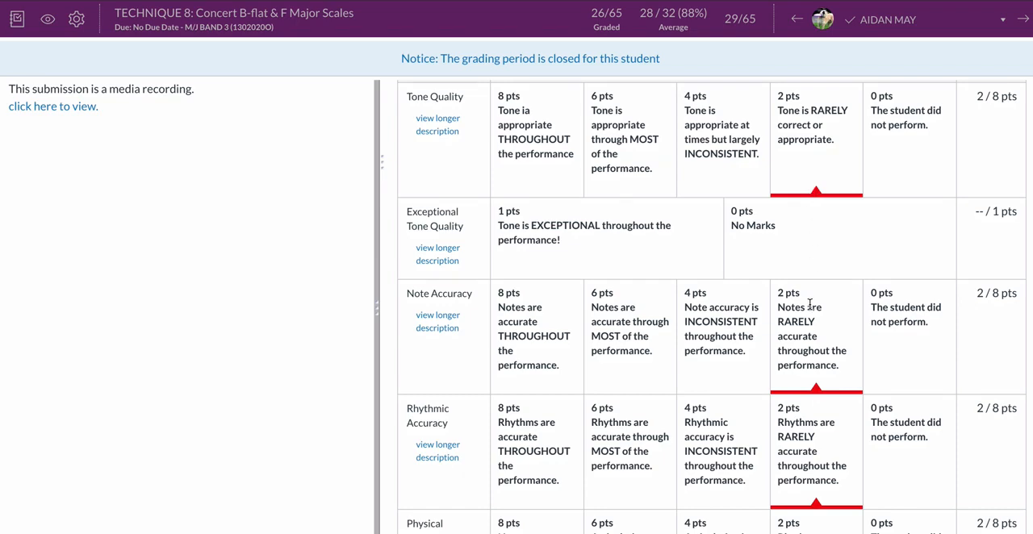
scroll(810, 188, "down", 3)
scroll(810, 344, "down", 5)
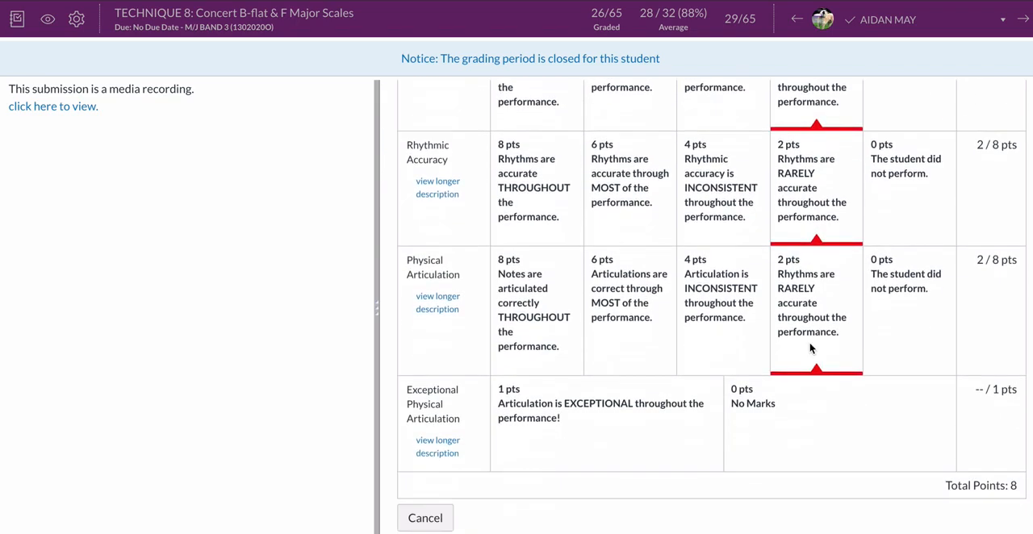
scroll(811, 347, "up", 2)
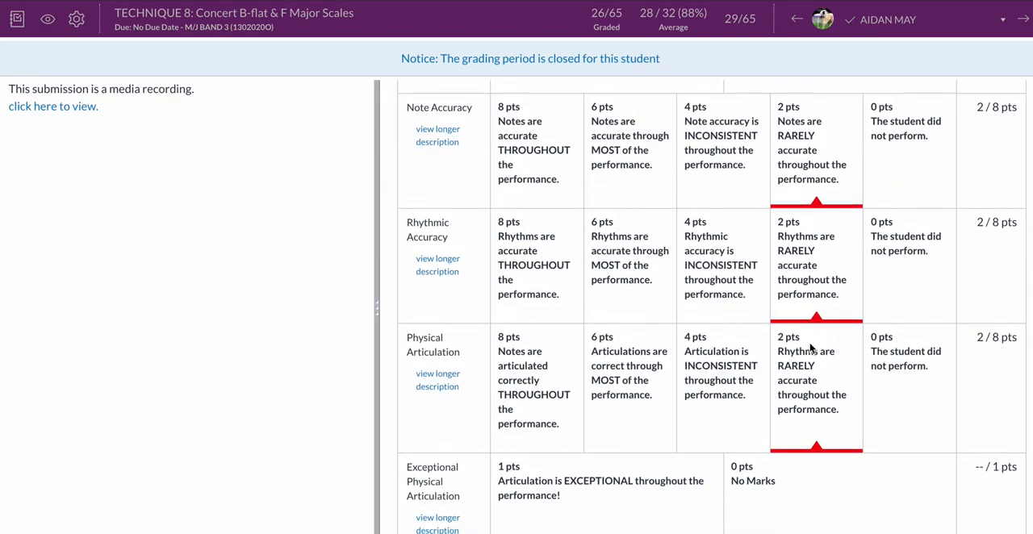
scroll(820, 333, "down", 1)
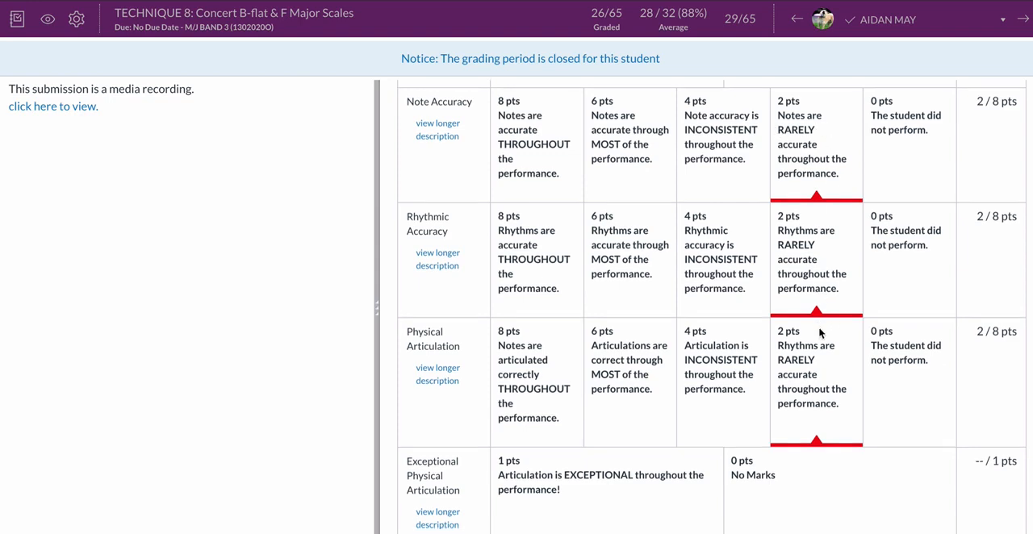
scroll(819, 333, "down", 6)
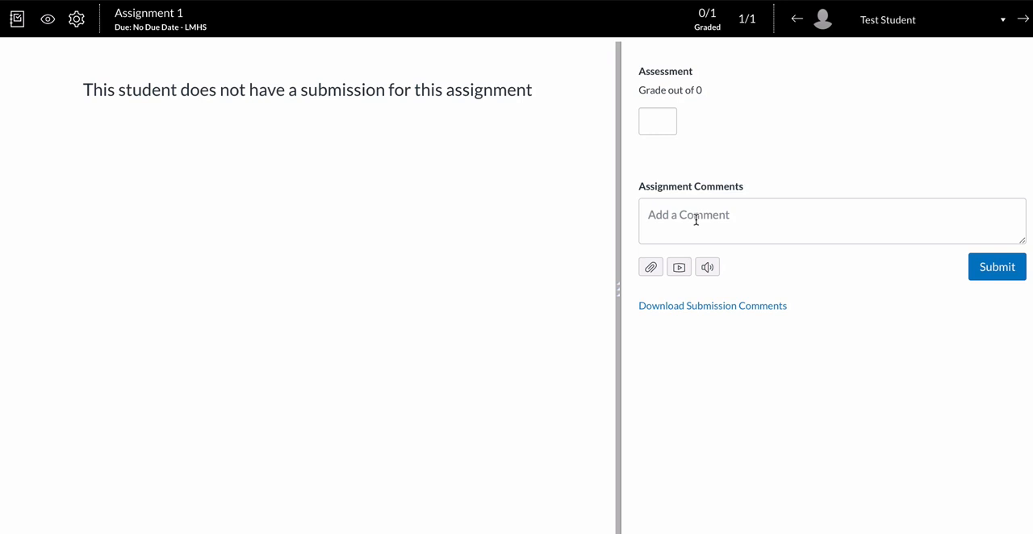
View the media comment recorder and the Speech to Text tool in Assignment 1's comment area, closing each without recording.
left_click(696, 220)
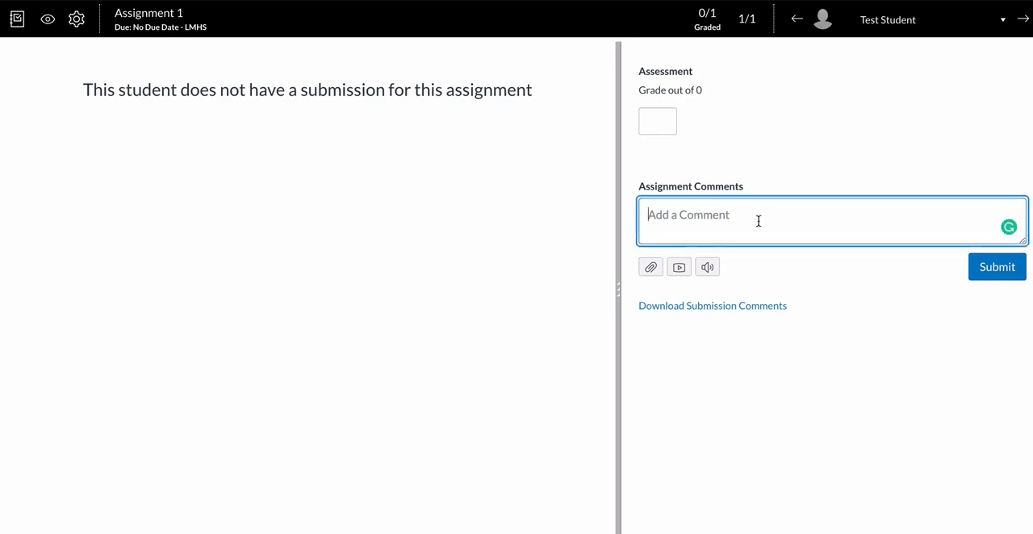
left_click(680, 270)
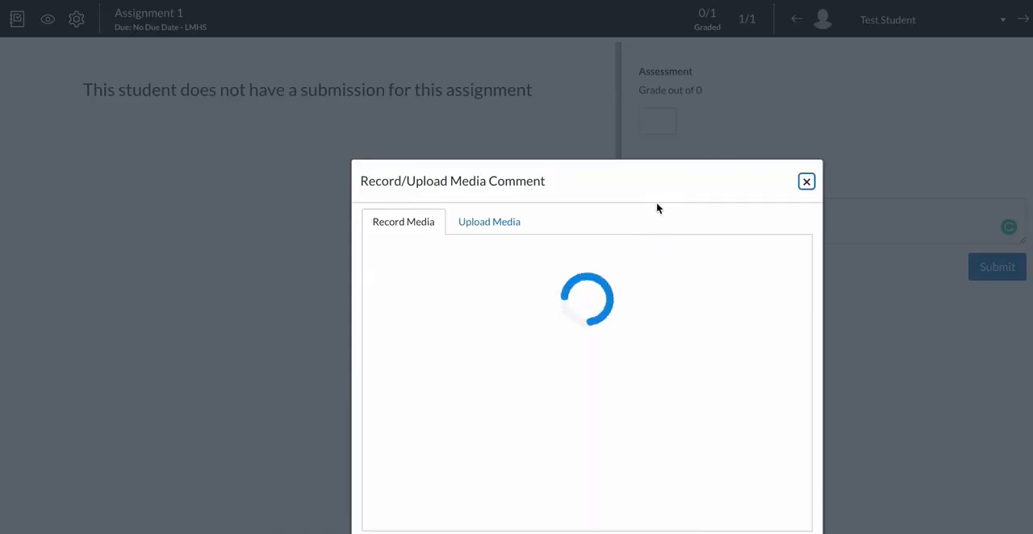
left_click_drag(661, 183, 722, 90)
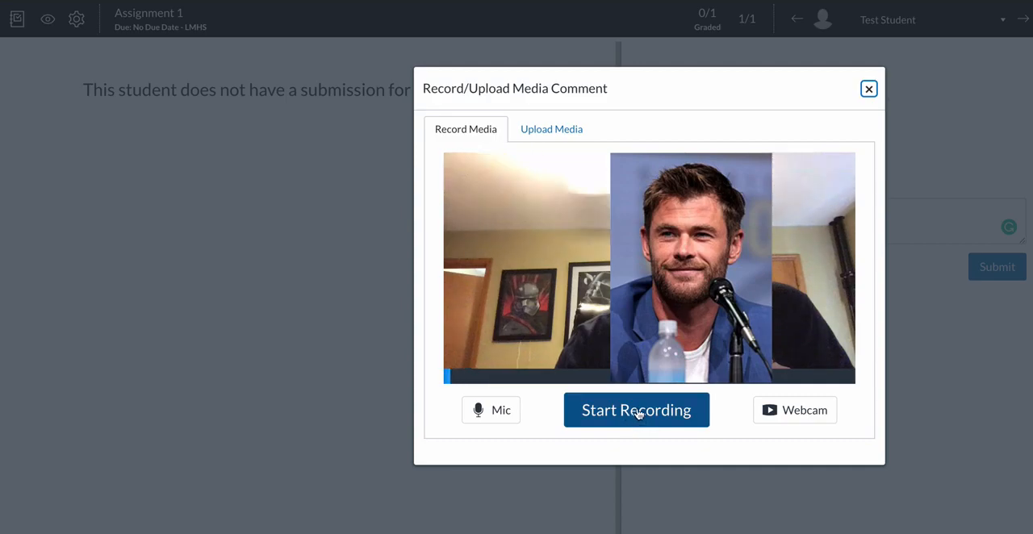
left_click(869, 88)
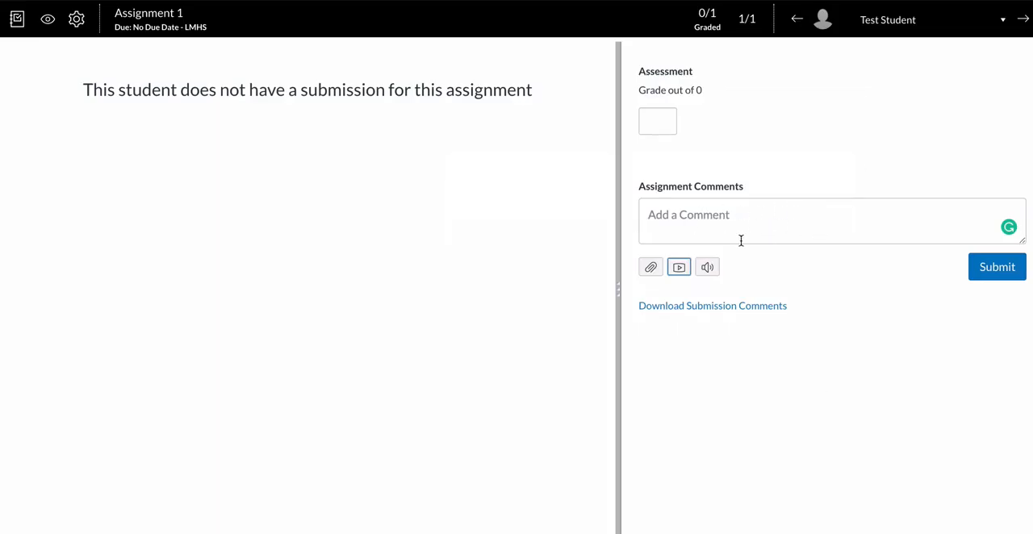
left_click(707, 268)
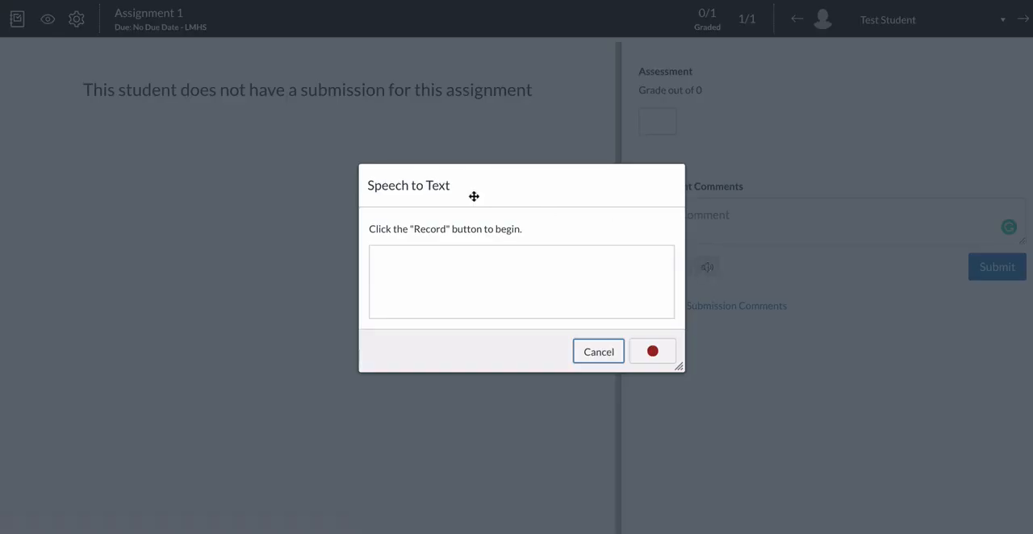
left_click(599, 352)
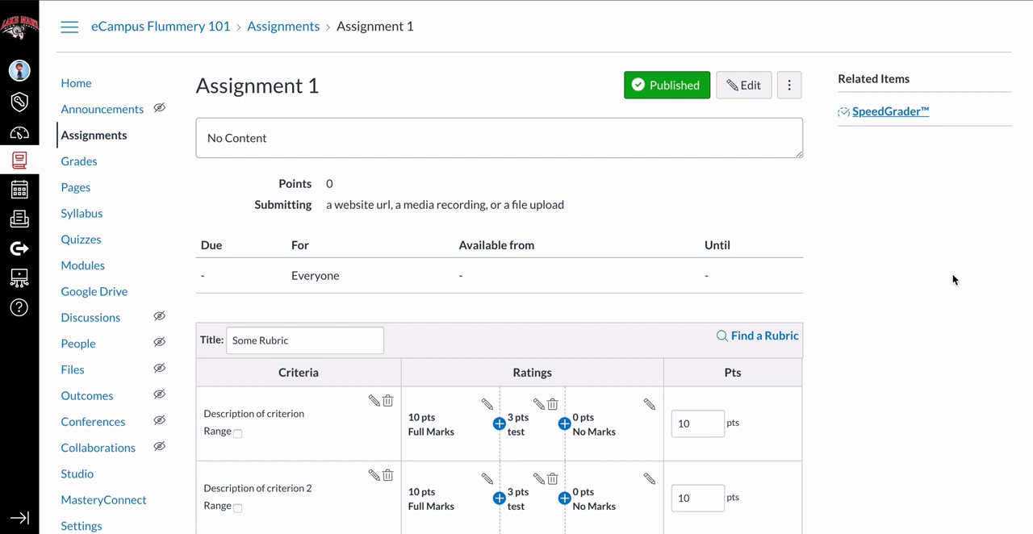
Open the eCampus Flummery 101 gradebook and look through its gradebook, view and action options.
left_click(78, 162)
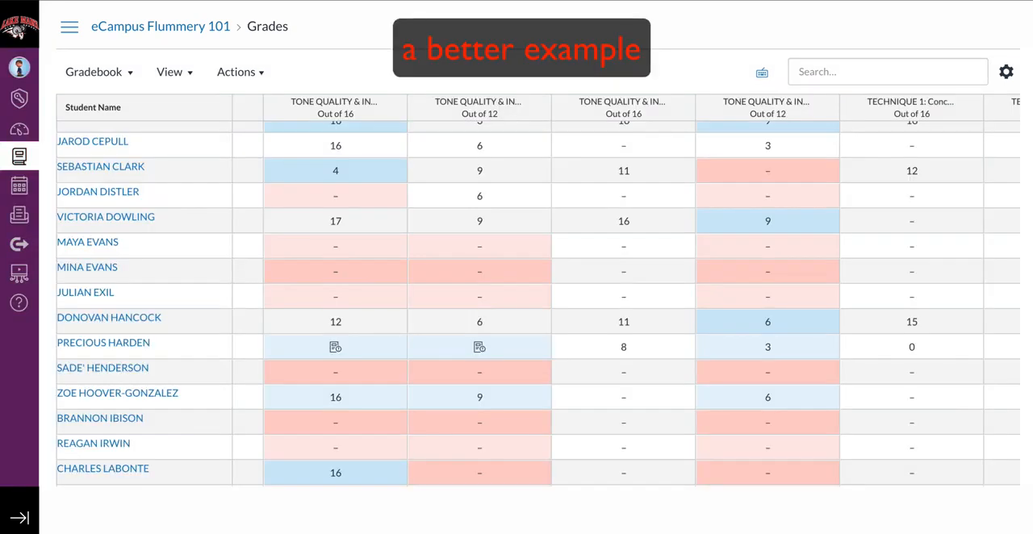
left_click(136, 82)
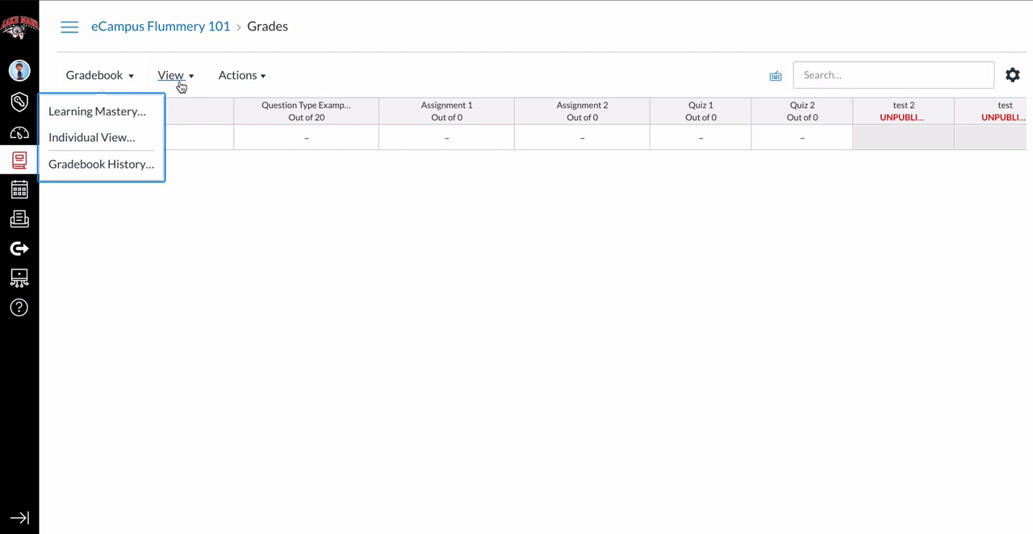
left_click(179, 84)
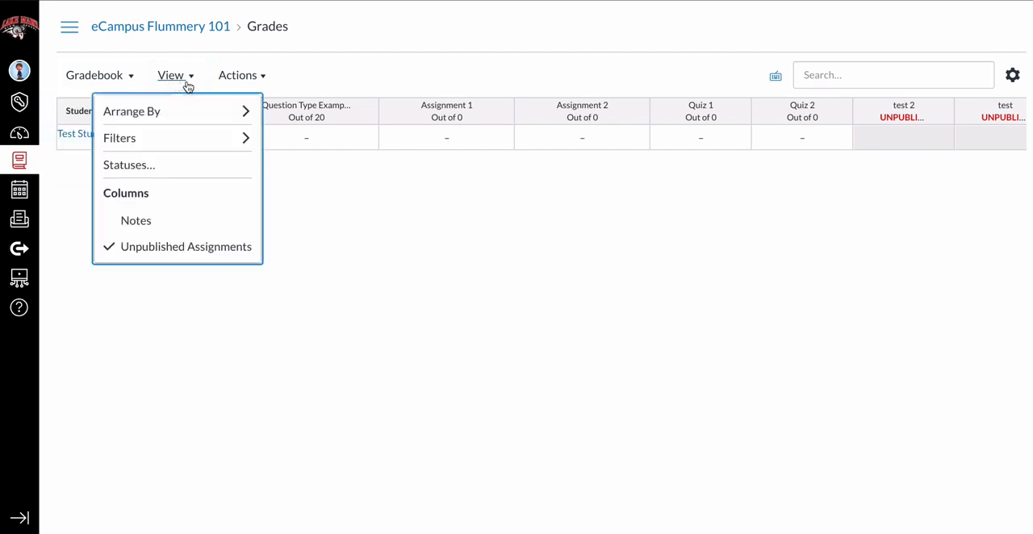
left_click(252, 81)
left_click(279, 85)
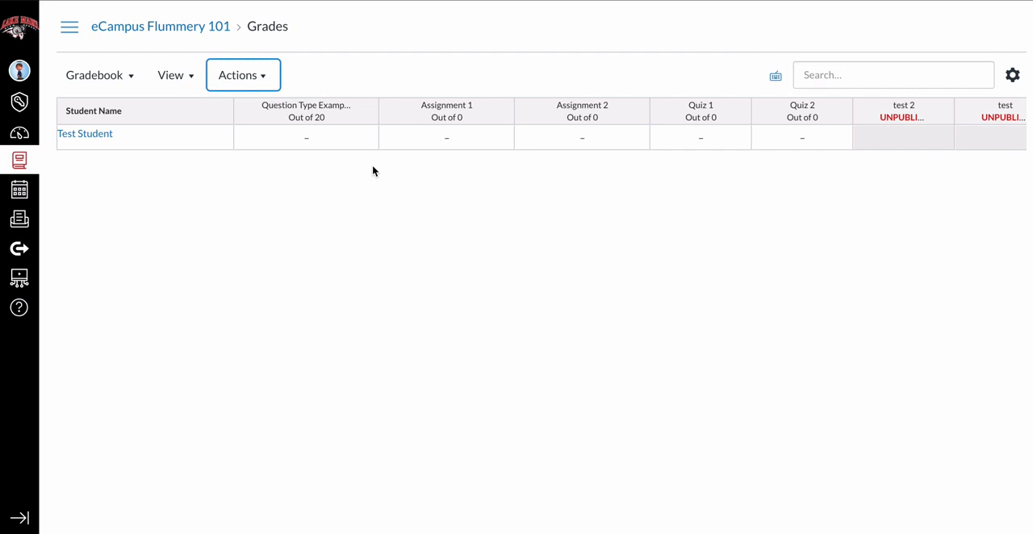
Try to sync the course grades with Sync to Post Grades, and close the Sync Grades dialog.
left_click(266, 76)
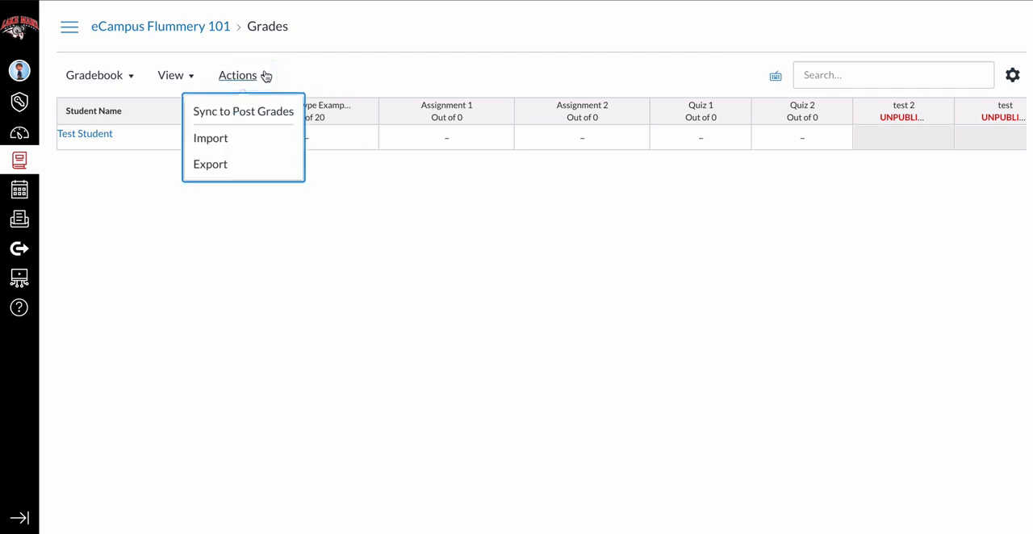
left_click(266, 113)
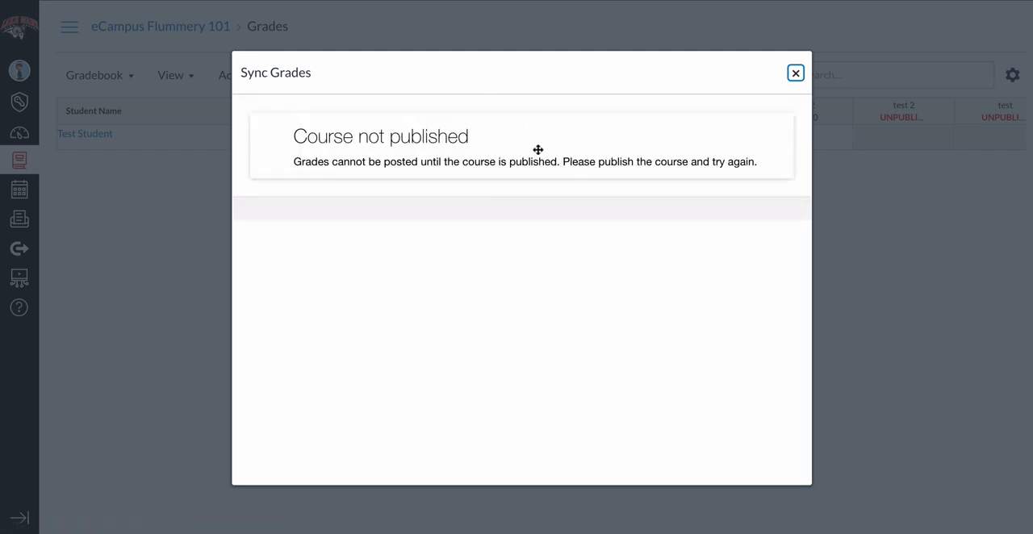
left_click(796, 74)
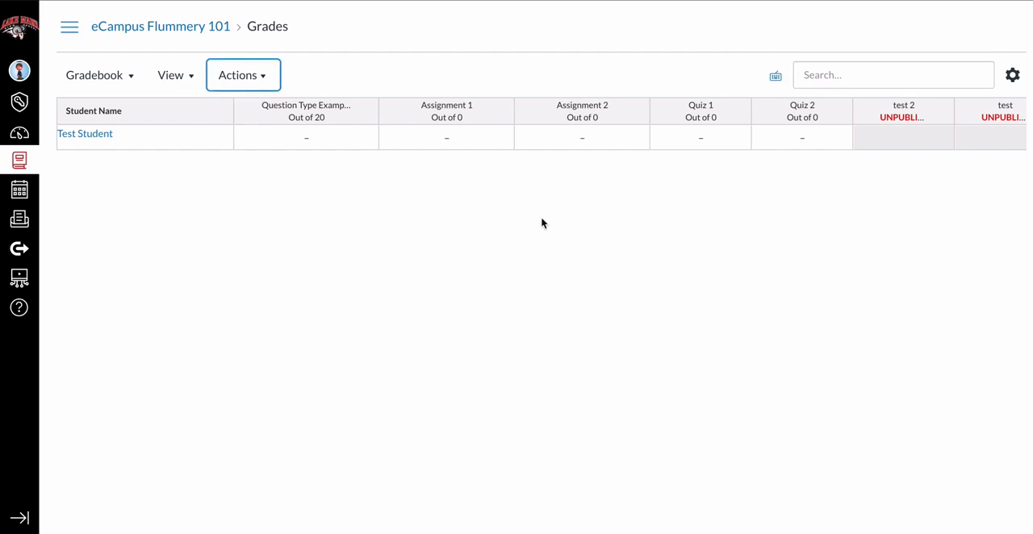